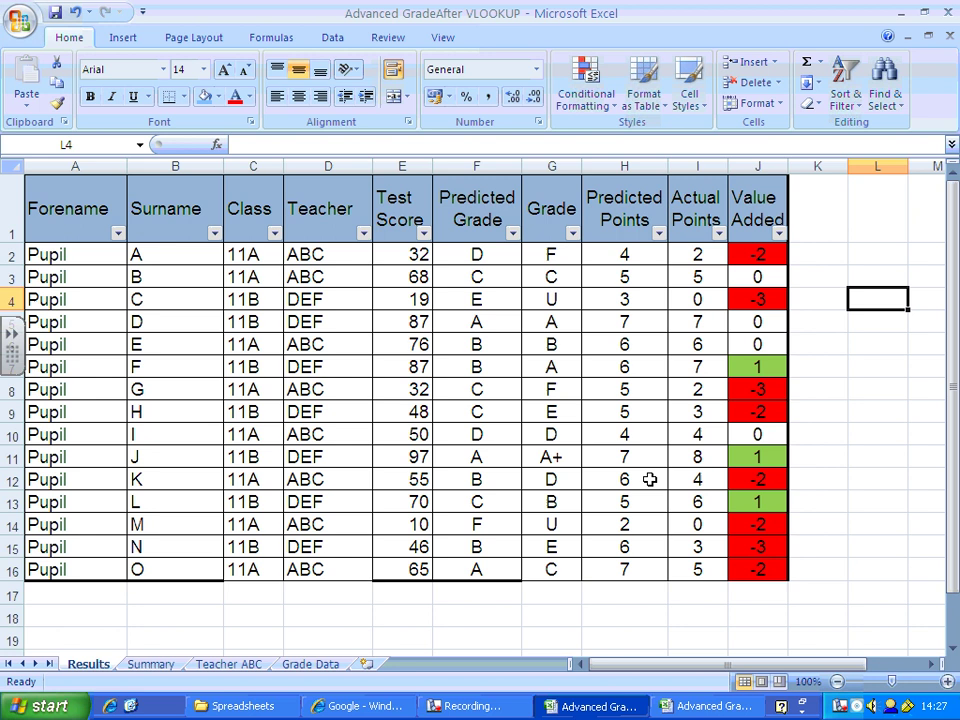
- Switch to the Summary sheet with its grade labels and empty count cells
left_click(148, 664)
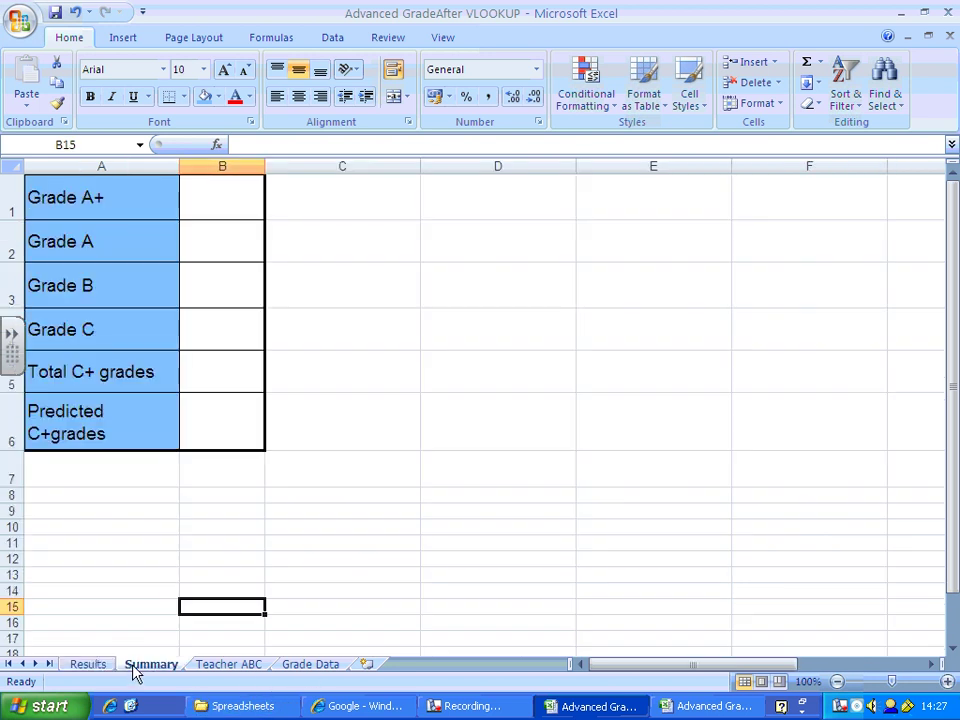
- Choose COUNTIF from More Functions for the Grade A+ count in cell B1
left_click(212, 196)
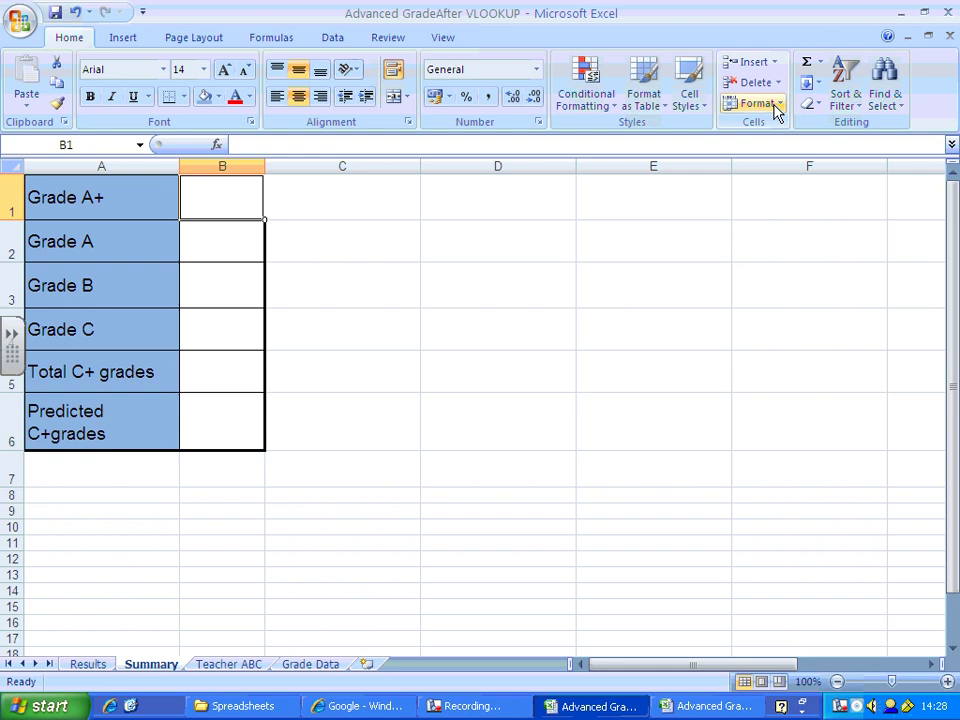
left_click(820, 63)
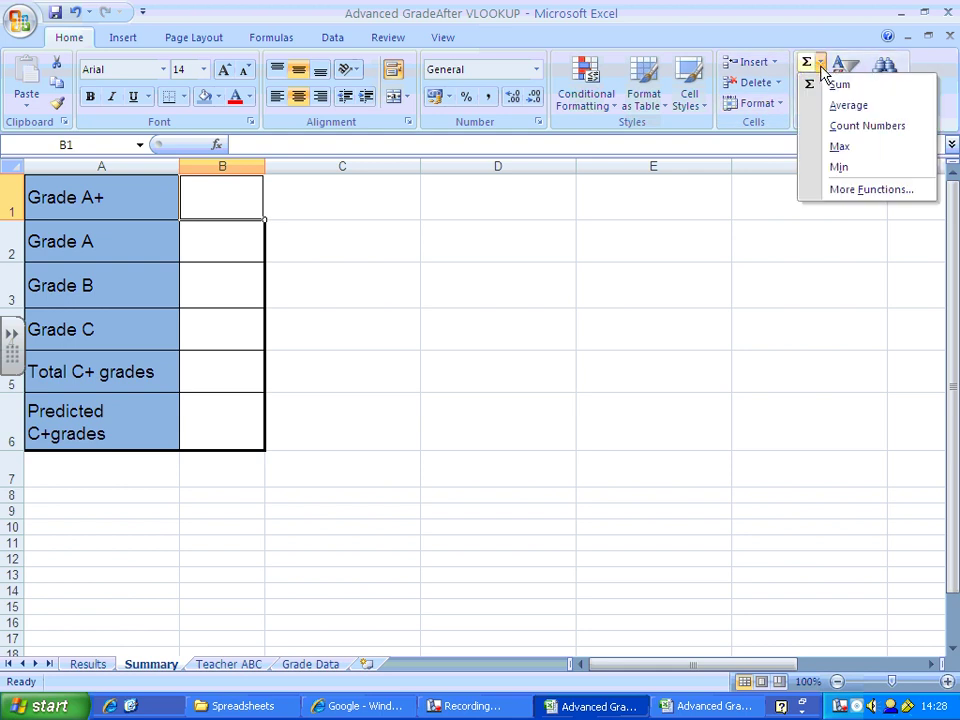
left_click(852, 190)
left_click(212, 166)
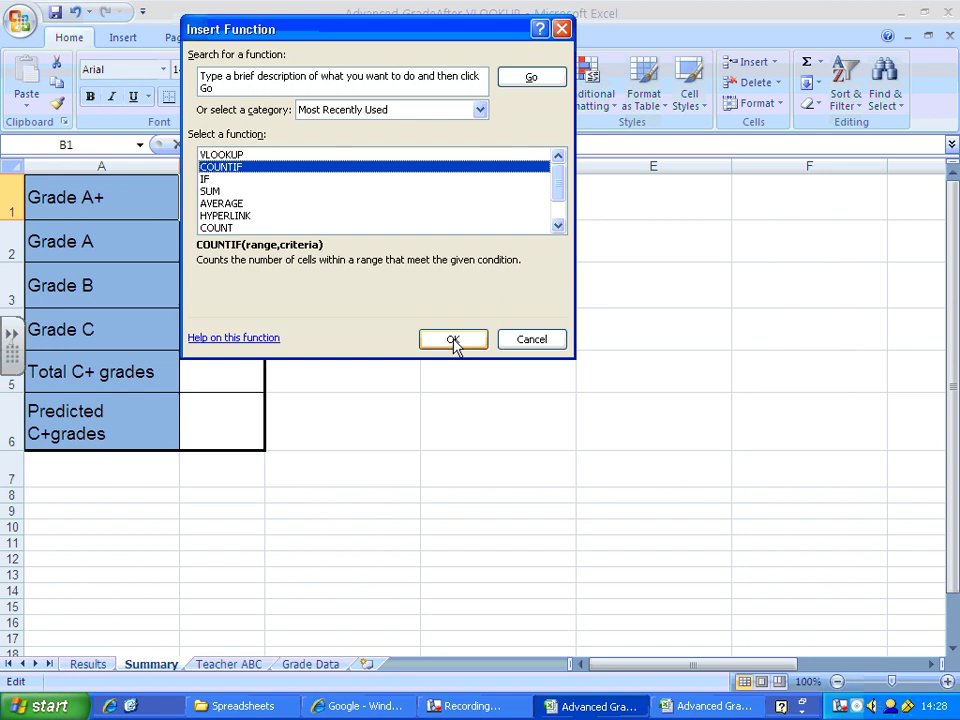
- Set the COUNTIF range to Results!G2:G16 and the criteria to "A+", previewing 1
left_click(453, 340)
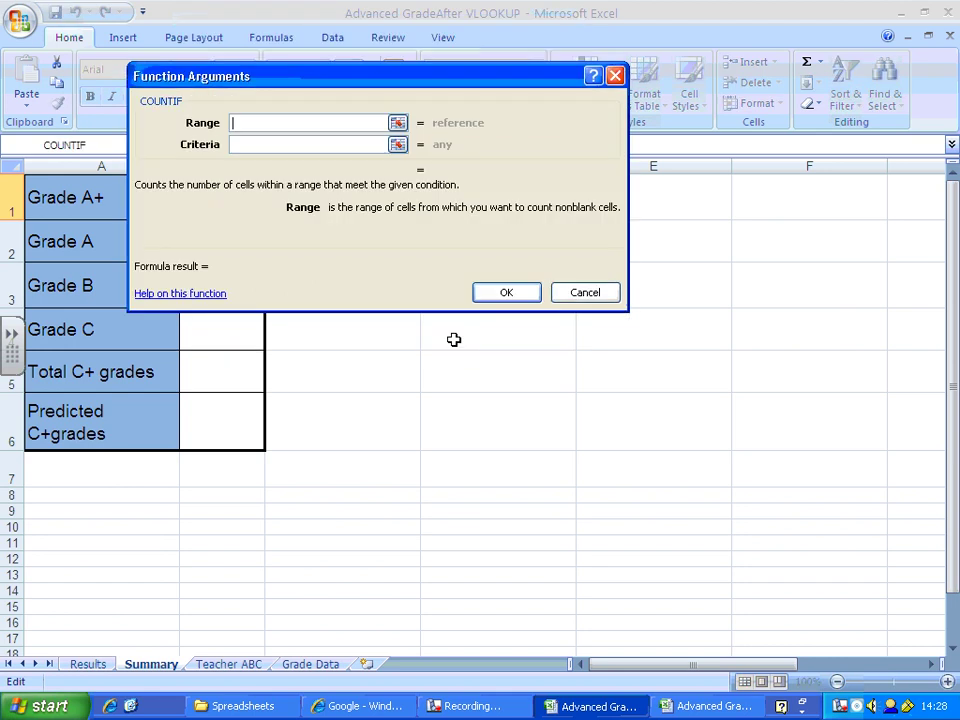
left_click_drag(349, 71, 482, 86)
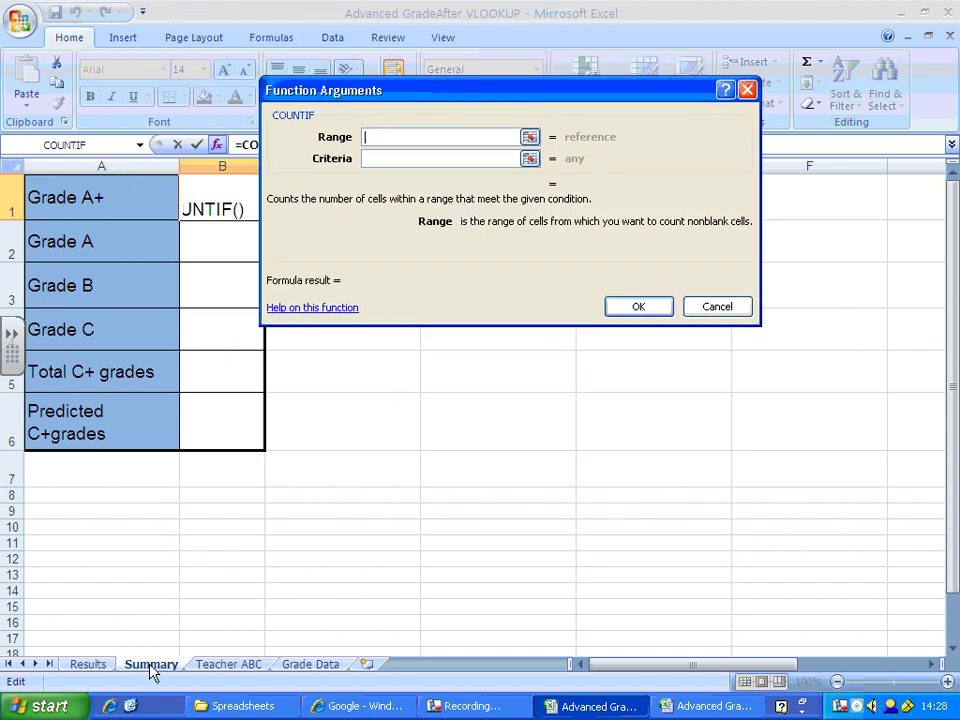
left_click(88, 664)
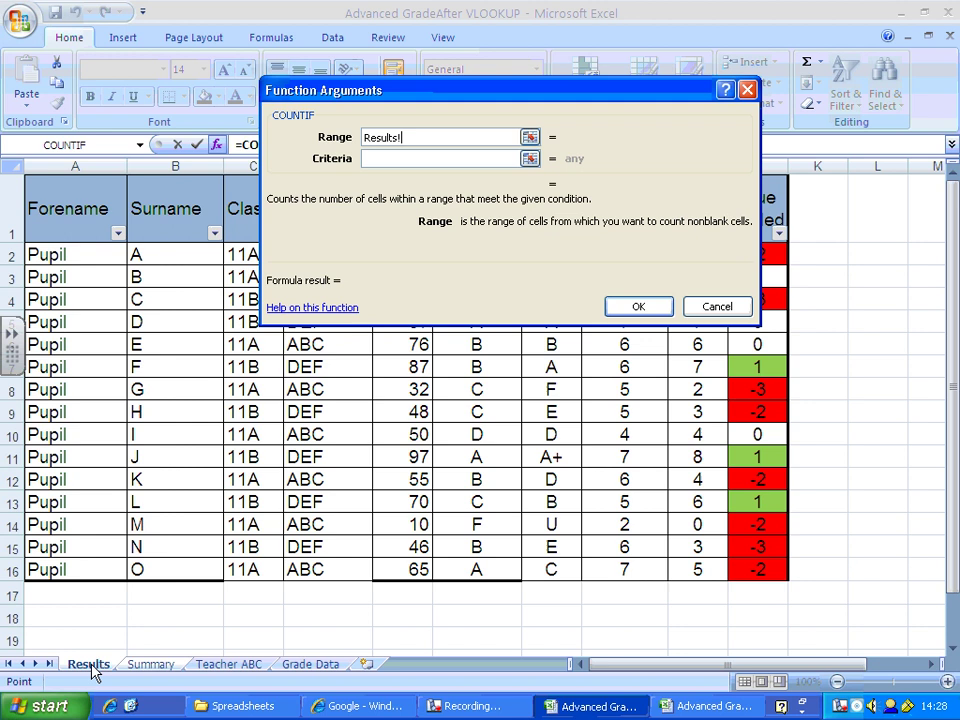
left_click_drag(351, 88, 33, 52)
left_click_drag(553, 253, 552, 570)
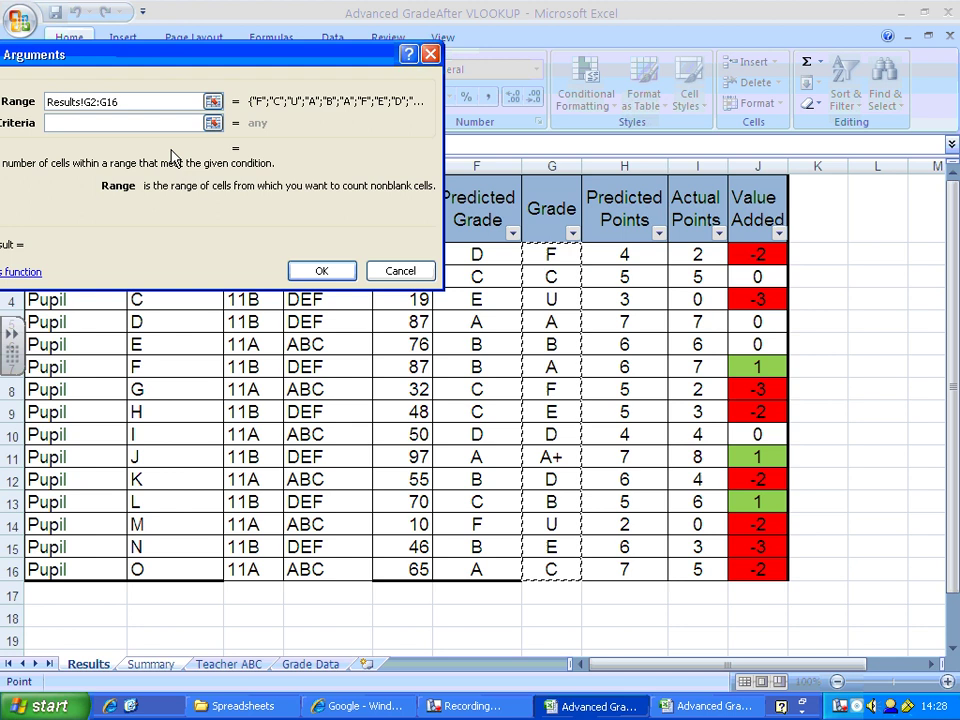
left_click(158, 121)
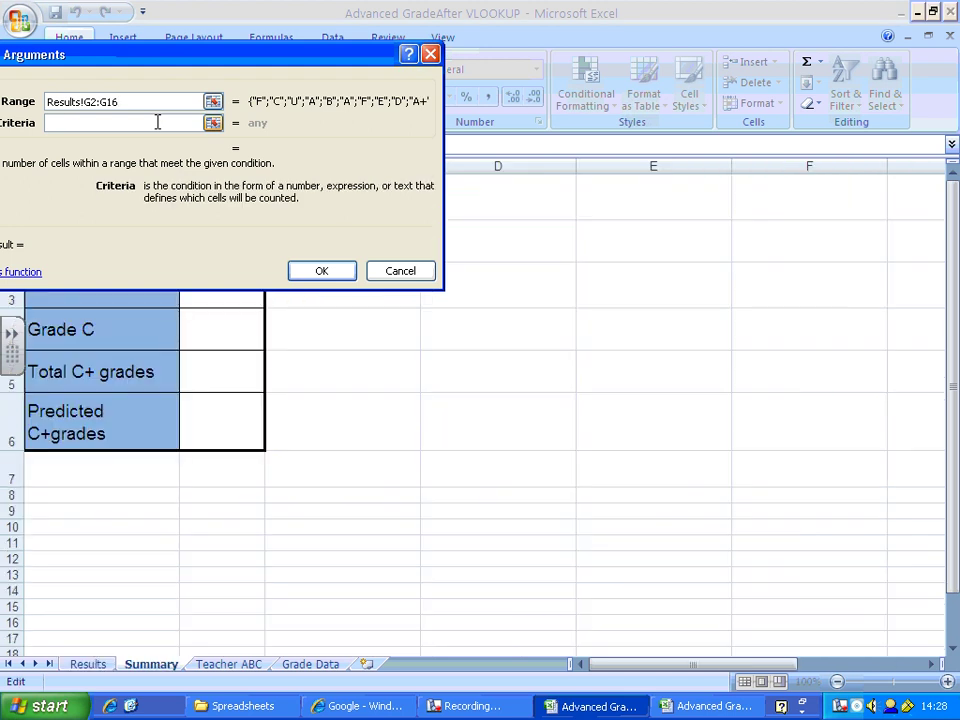
type("A+")
left_click_drag(296, 58, 662, 161)
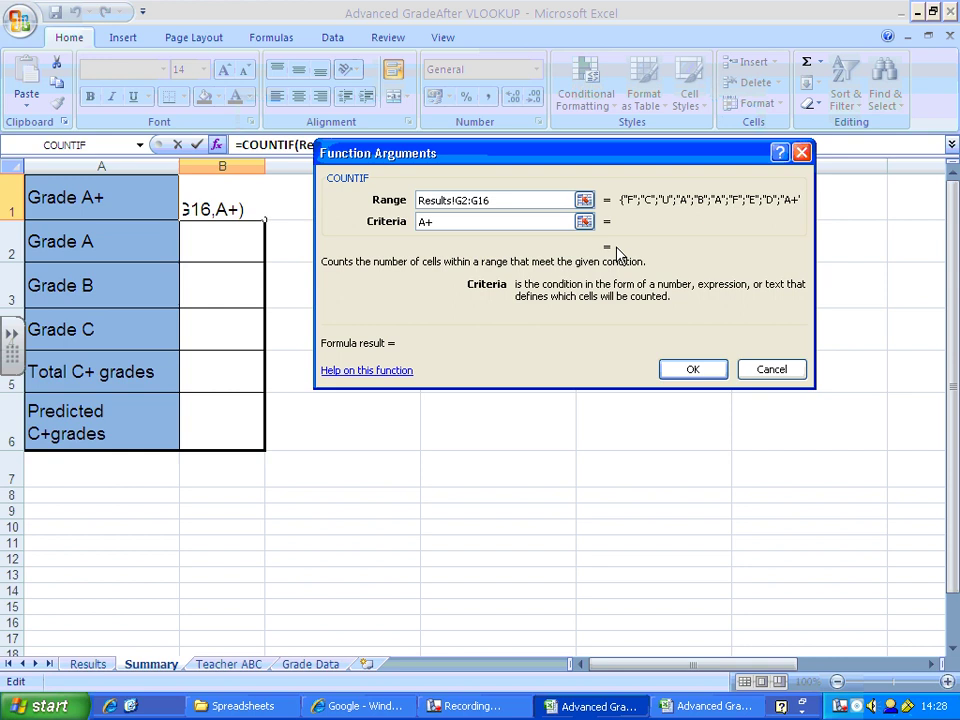
type("\"")
left_click(418, 223)
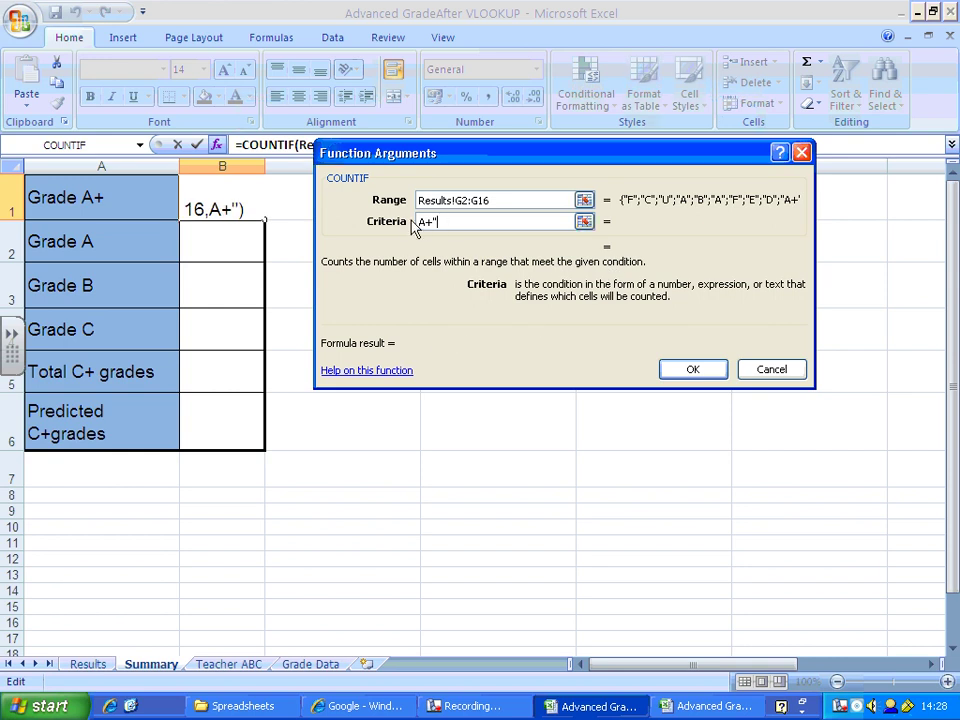
type("\"")
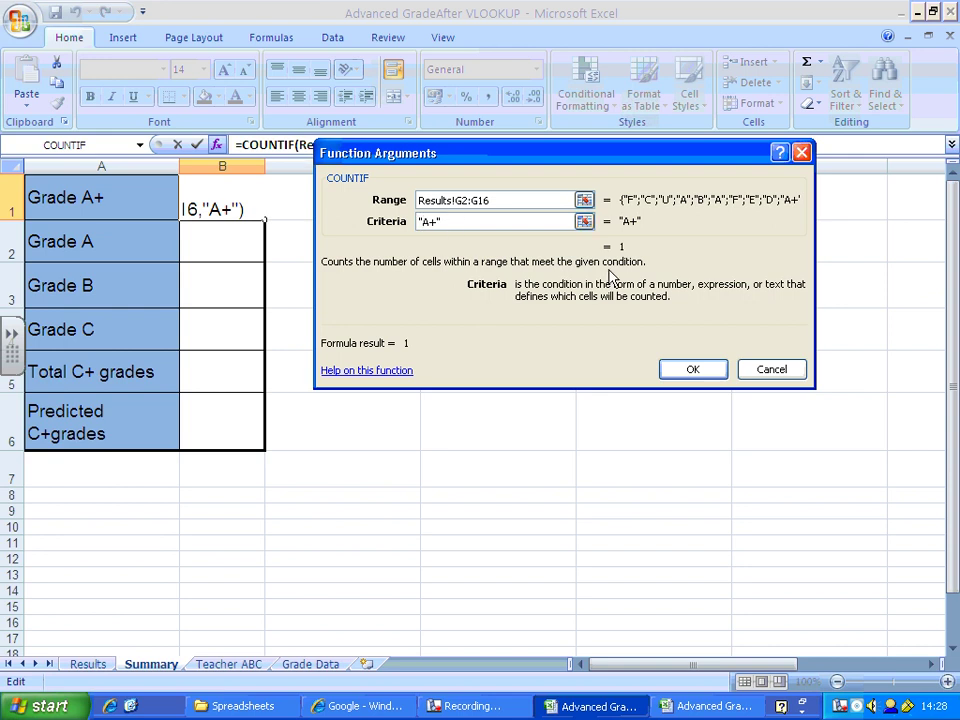
- Confirm the Grade A+ count of 1 and make its range Results!$G$2:$G$16
left_click(692, 370)
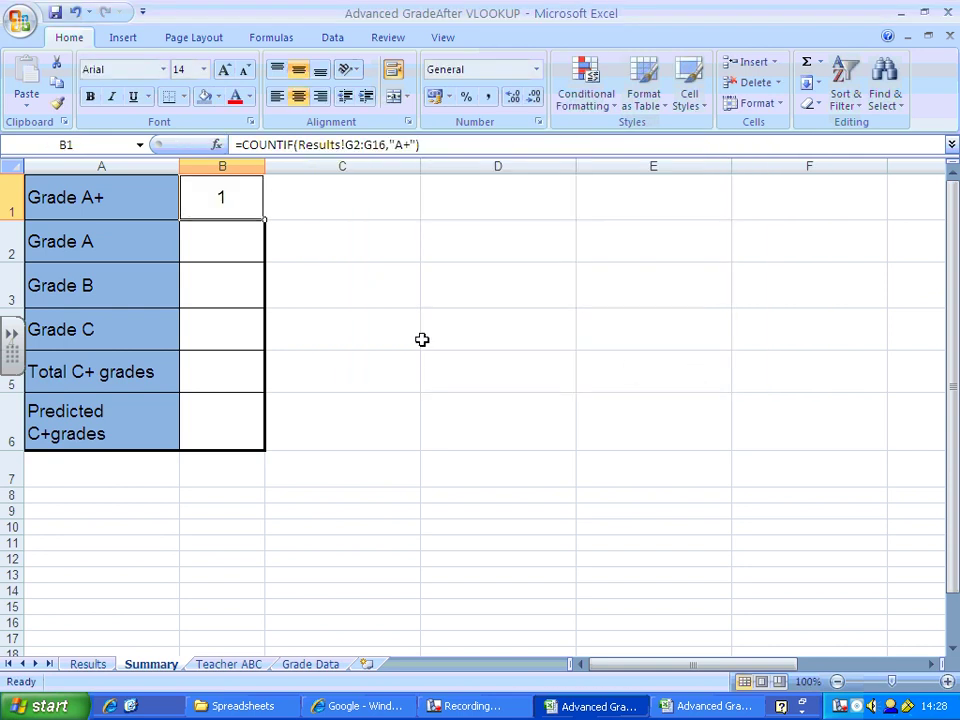
left_click(346, 145)
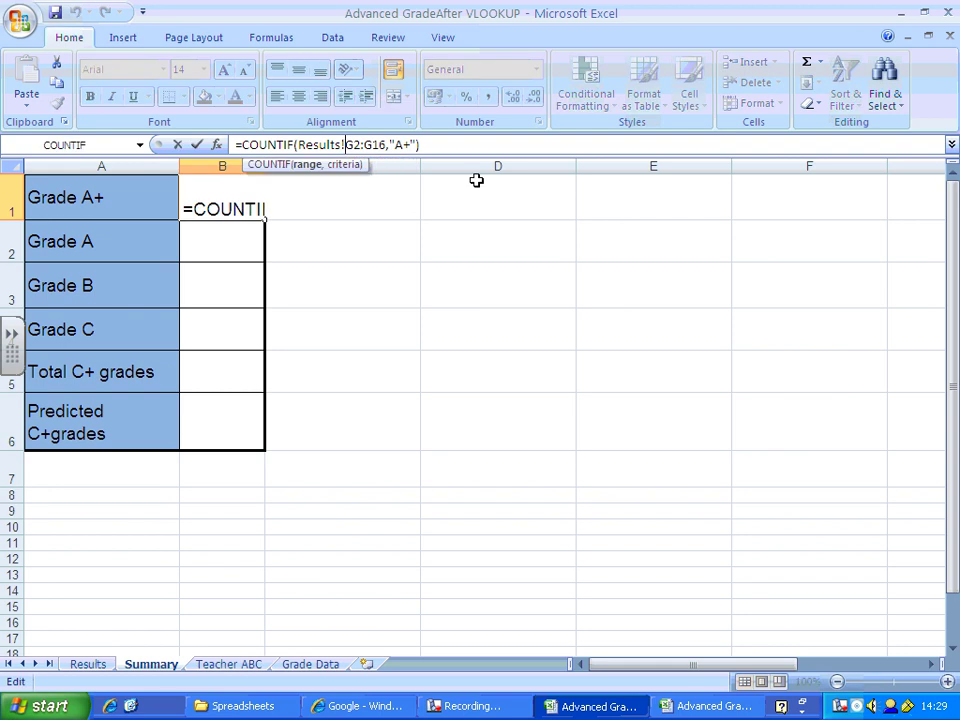
type("$")
key("Right")
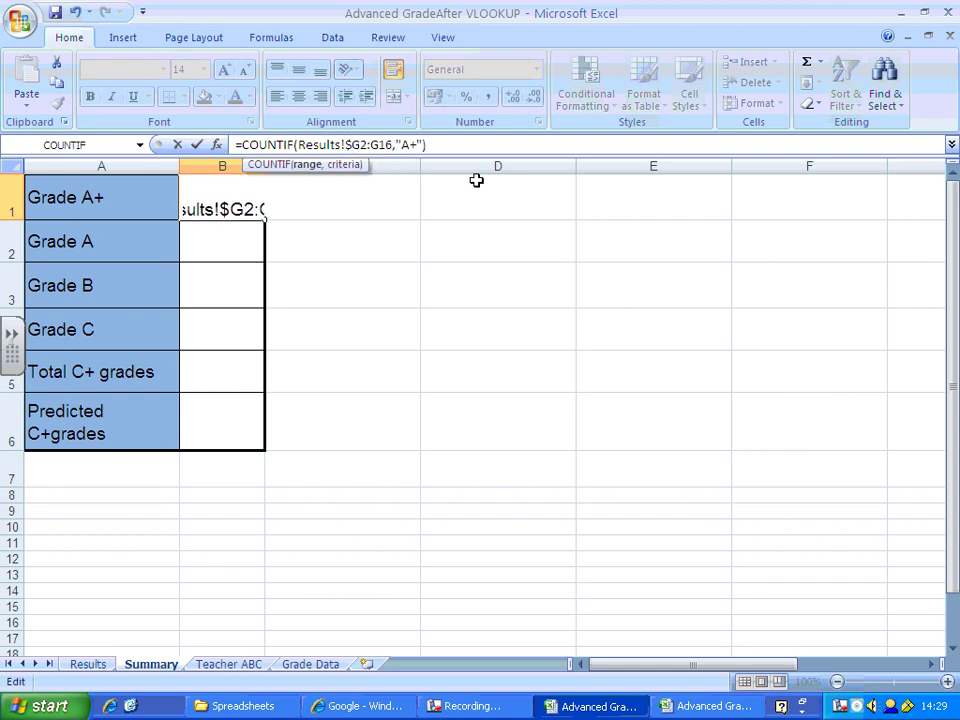
type("$")
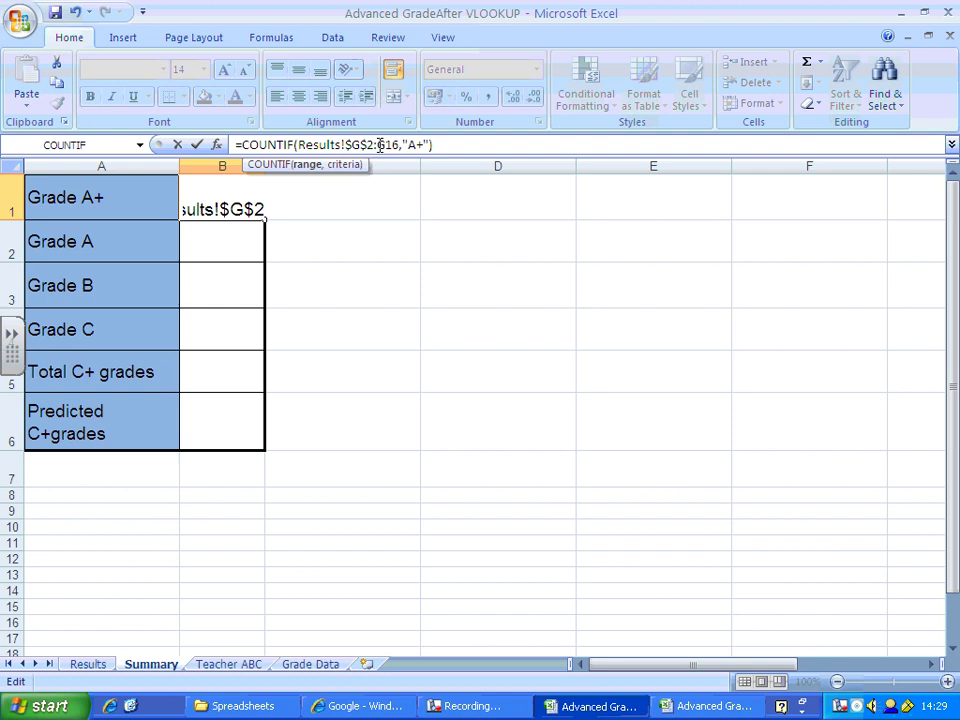
key("Right")
type("$")
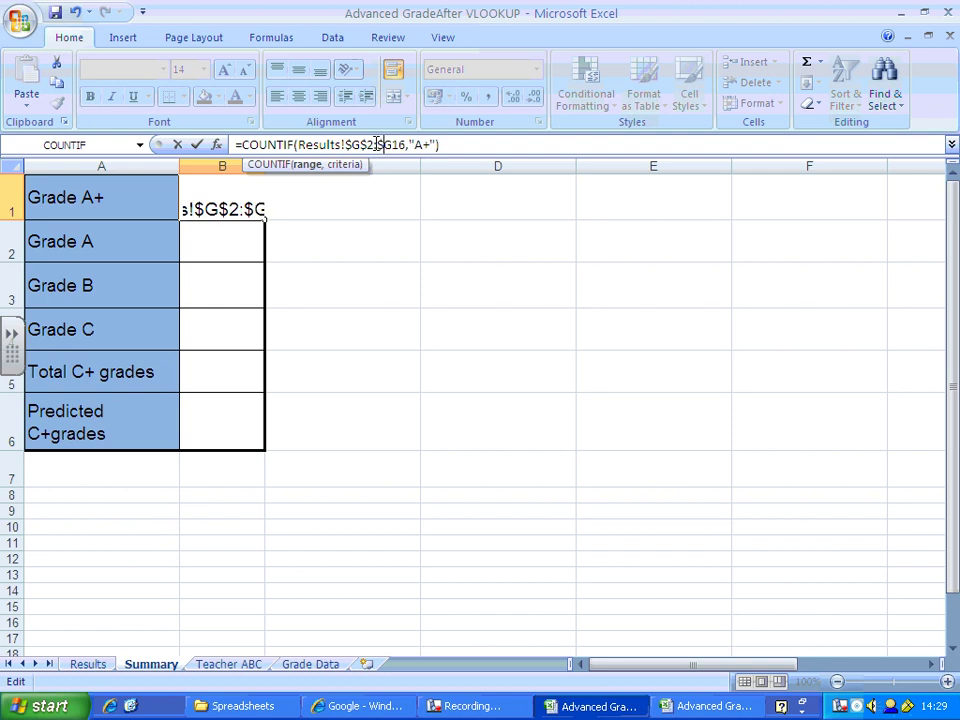
key("Right")
type("$")
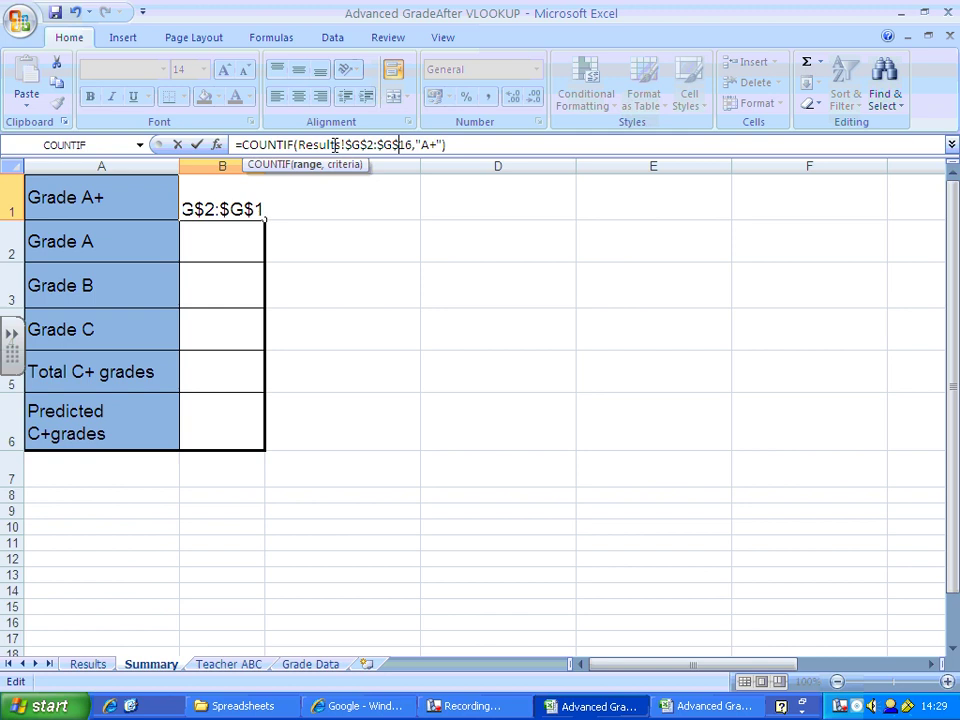
- Commit the absolute-range formula and fill it from B1 down to B4
key("Return")
left_click(231, 197)
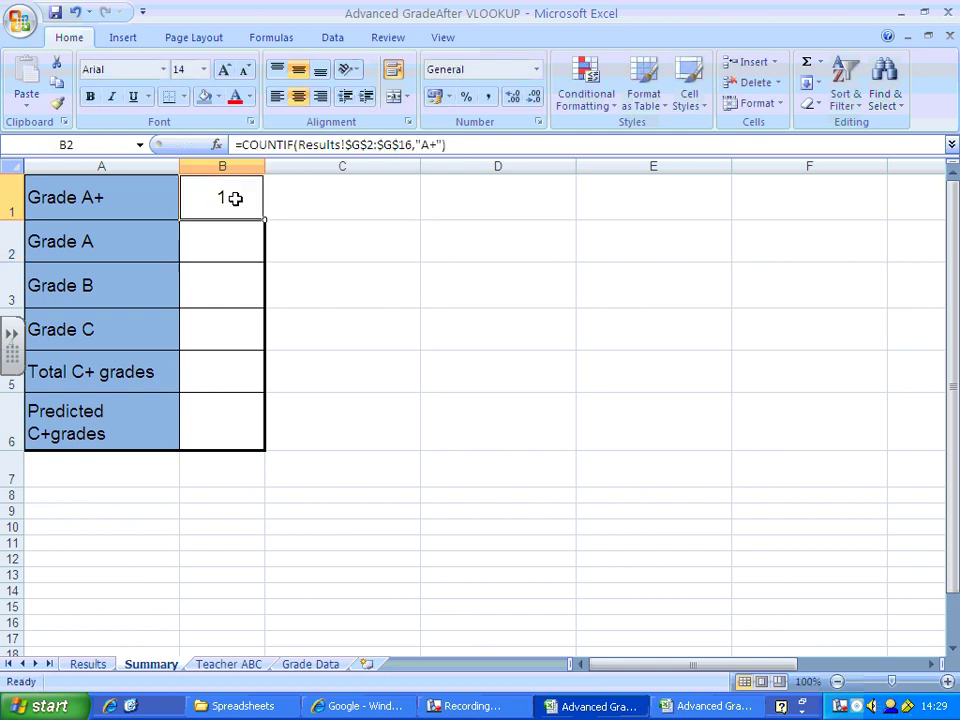
left_click_drag(264, 219, 240, 332)
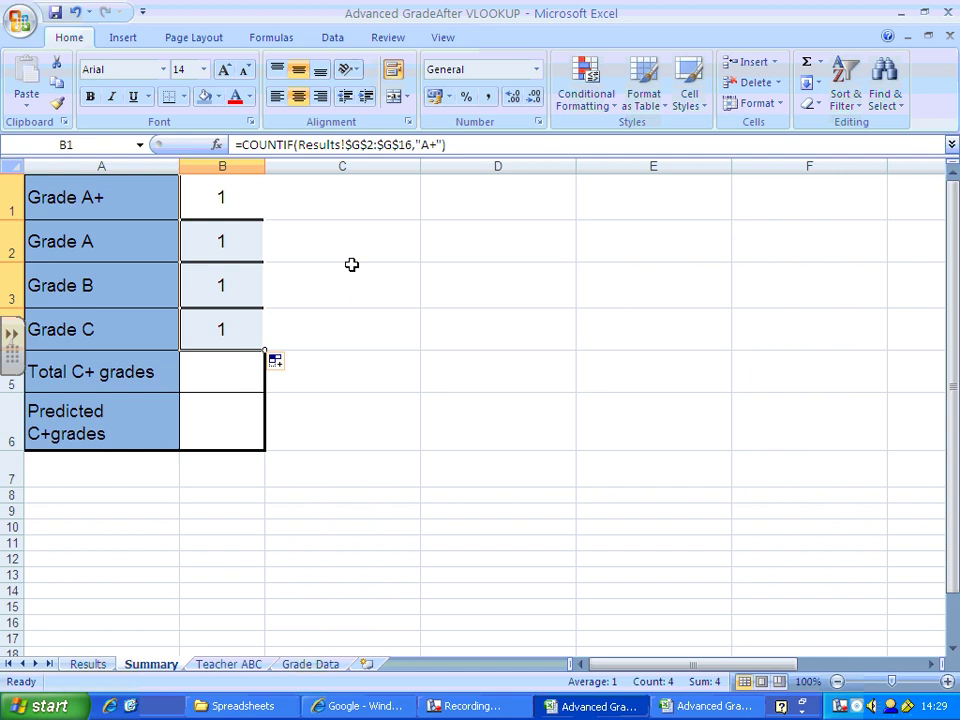
left_click(415, 323)
- Change the criteria in B2, B3 and B4 to "A", "B" and "C", each showing 2
left_click(240, 244)
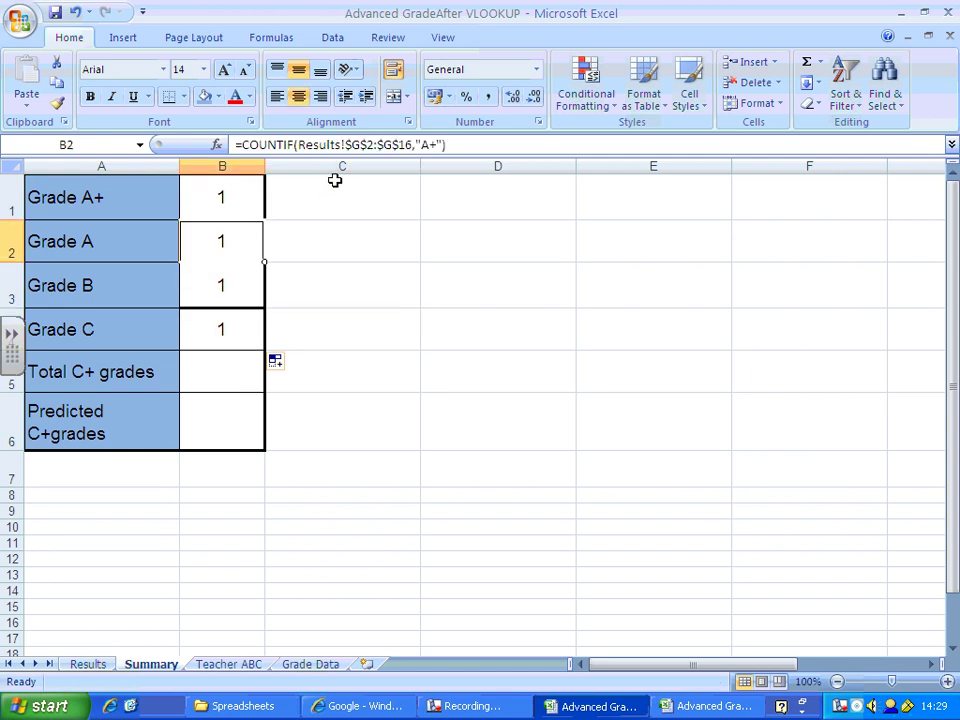
left_click(435, 145)
key("BackSpace")
left_click(255, 274)
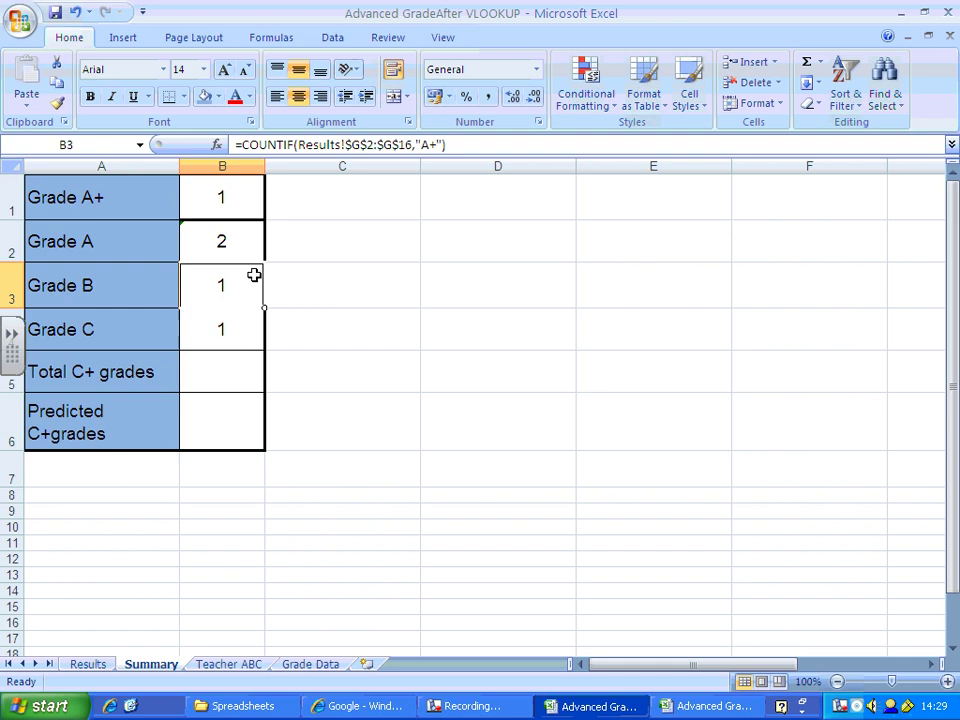
left_click(435, 145)
key("BackSpace")
key("BackSpace")
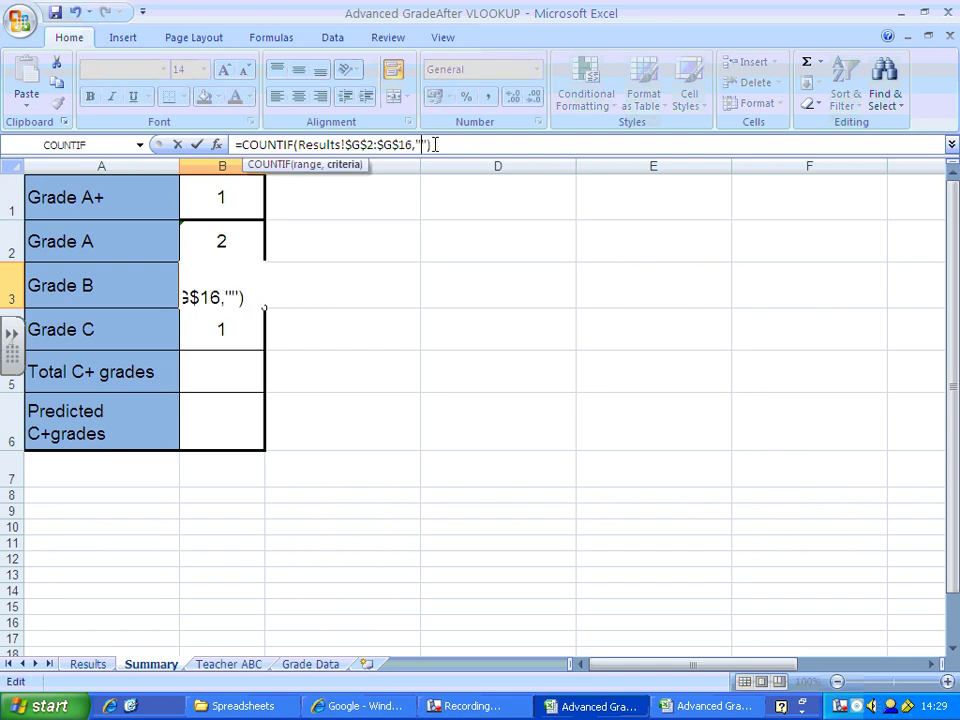
type("B")
key("Return")
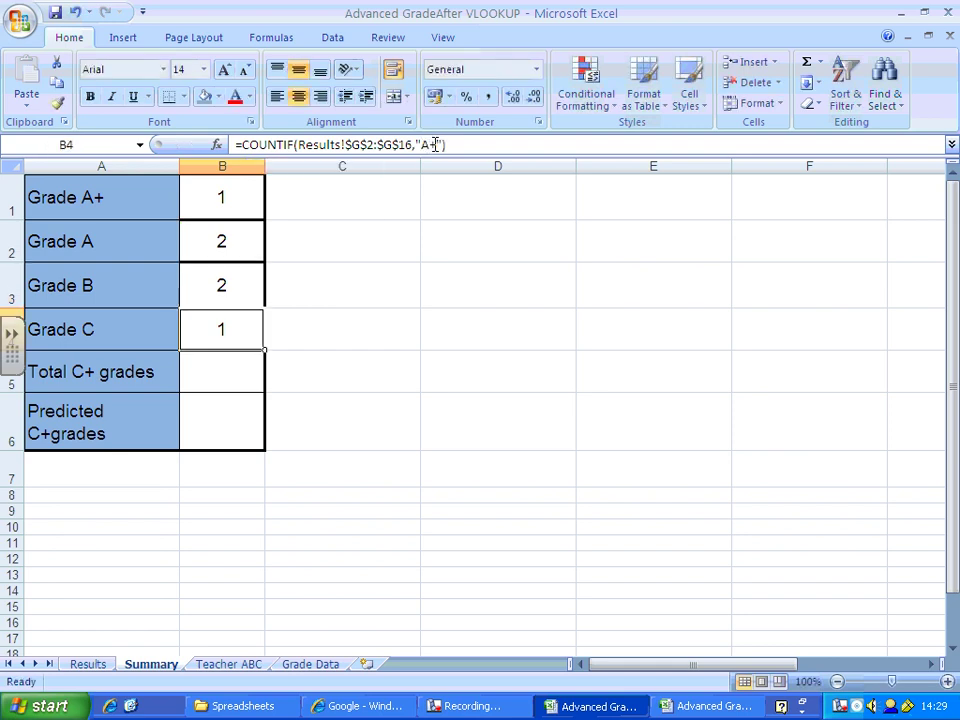
left_click(436, 145)
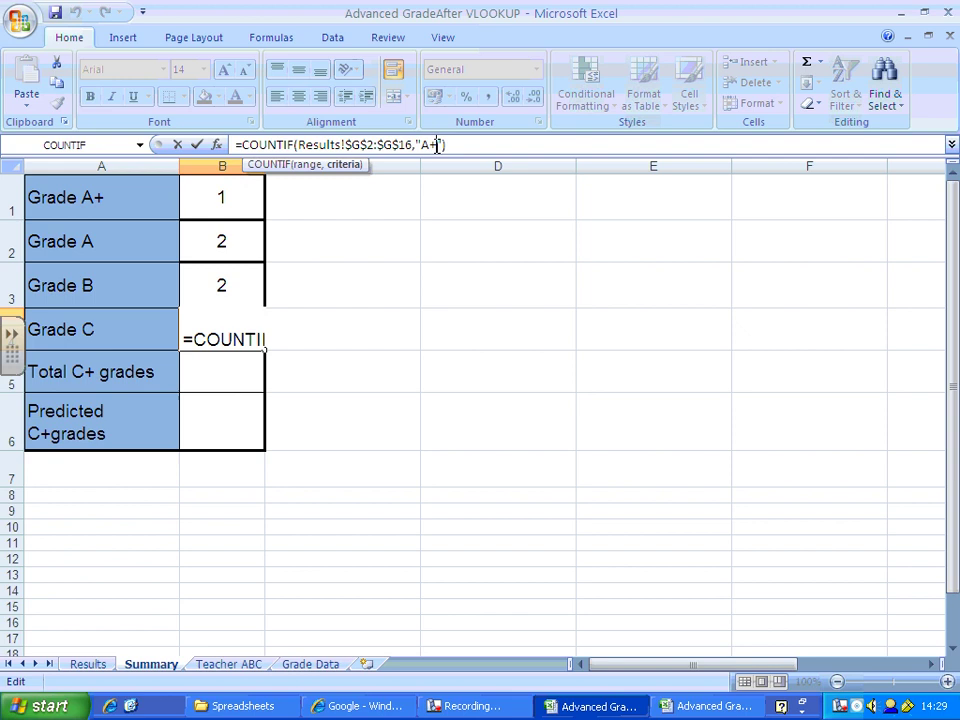
key("BackSpace")
key("BackSpace")
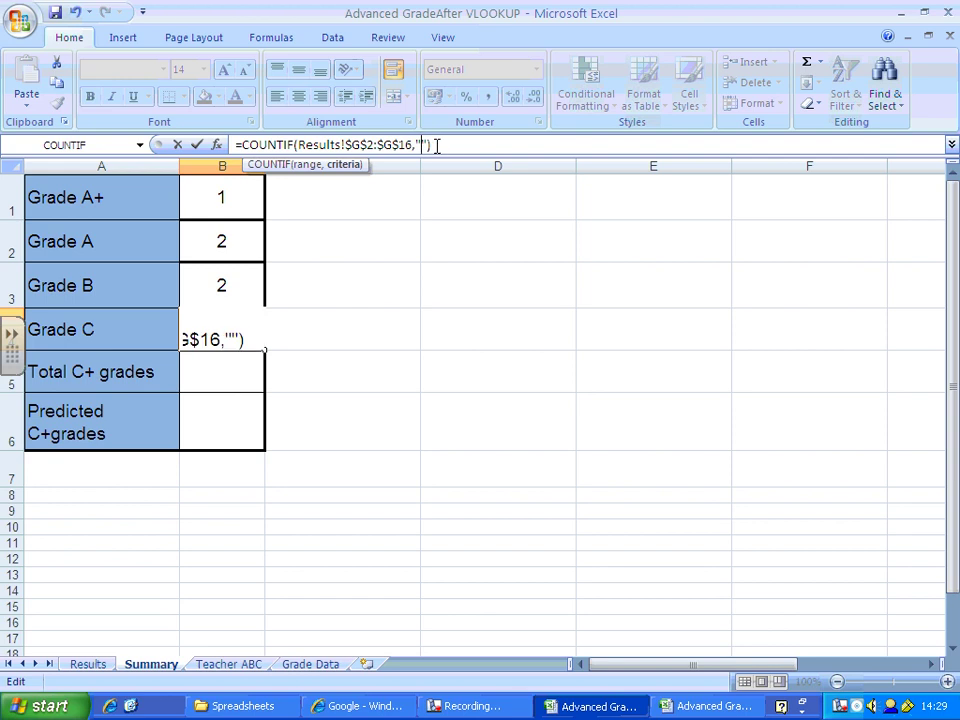
type("C")
key("Return")
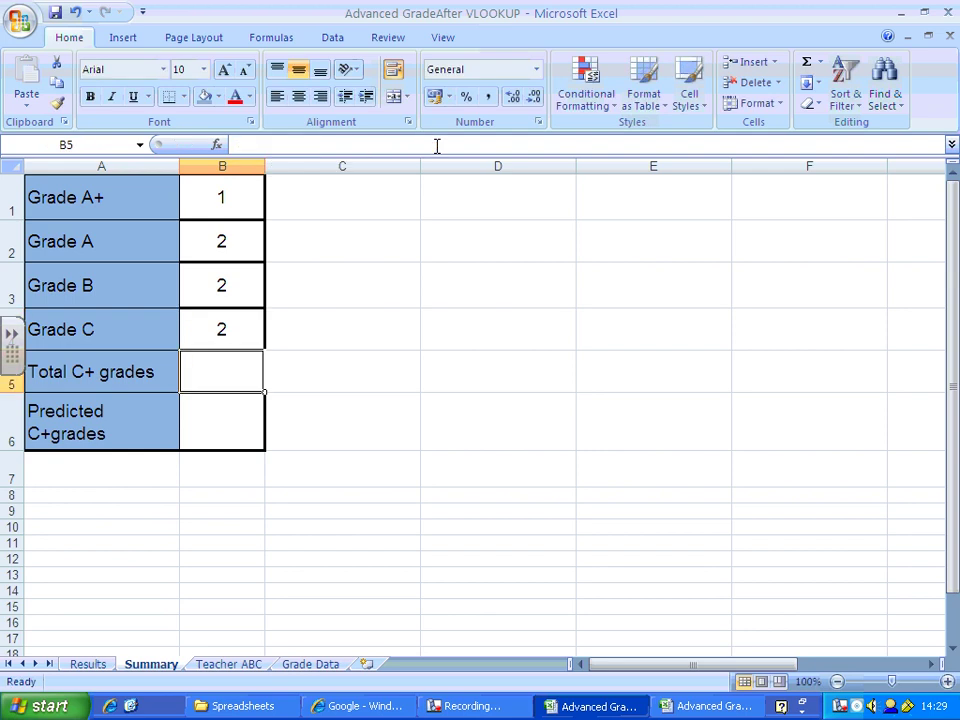
- Review the Grade C, B, A and A+ count formulas in B1:B4
left_click(225, 328)
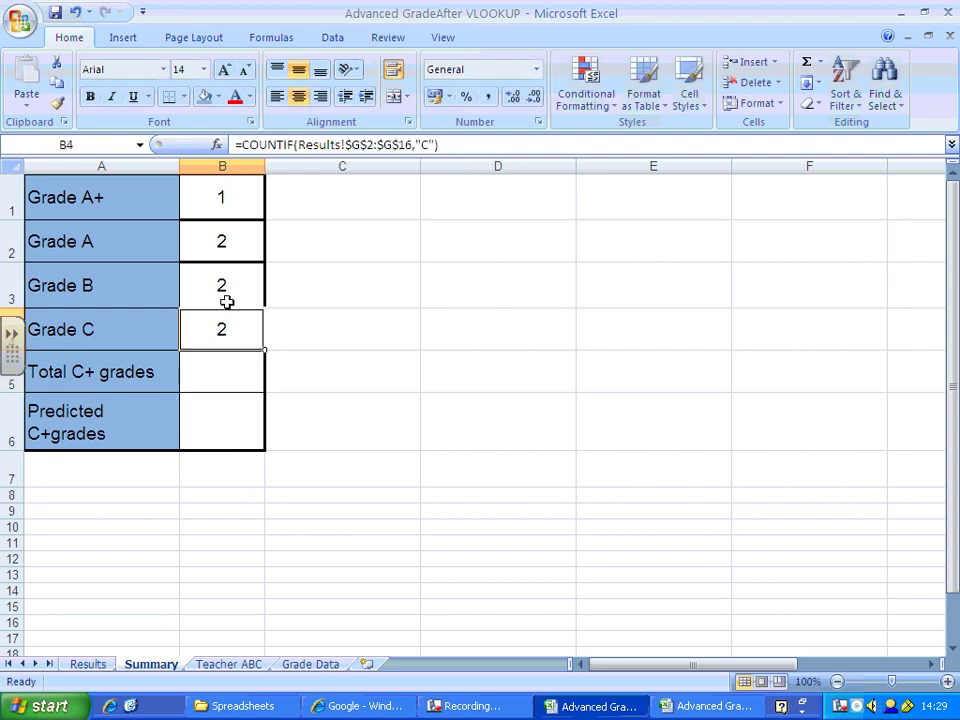
left_click(228, 295)
left_click(240, 240)
left_click(246, 197)
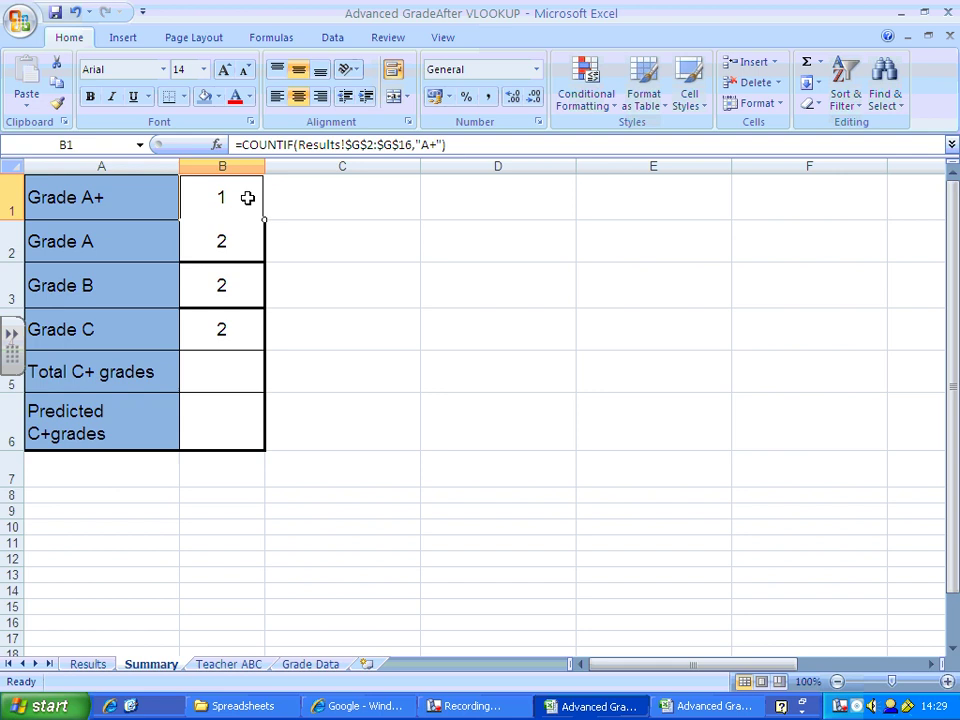
- Start an AutoSum SUM over B1:B4 in the Total C+ grades cell B5
left_click(225, 352)
left_click(819, 62)
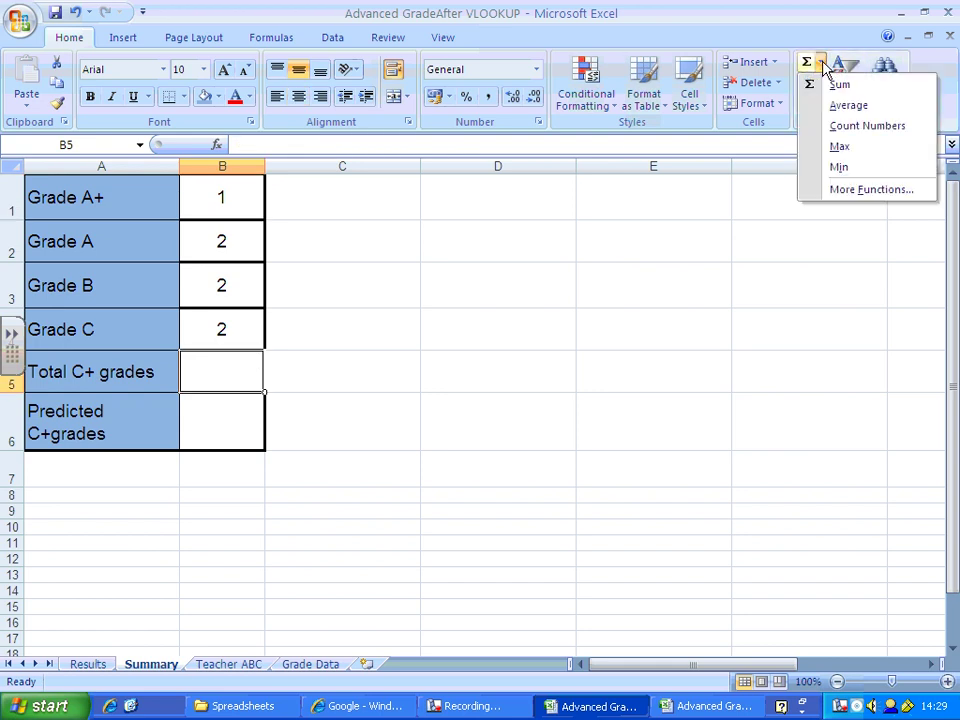
left_click(836, 86)
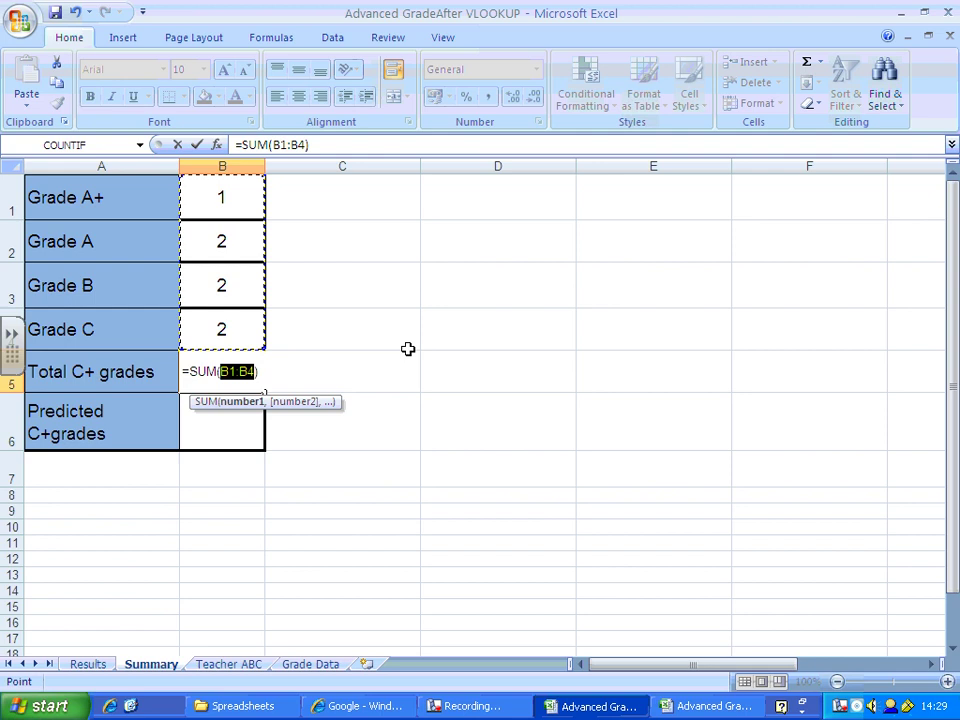
- Commit =SUM(B1:B4) showing 7, centred in 16-point text
key("Return")
left_click(210, 374)
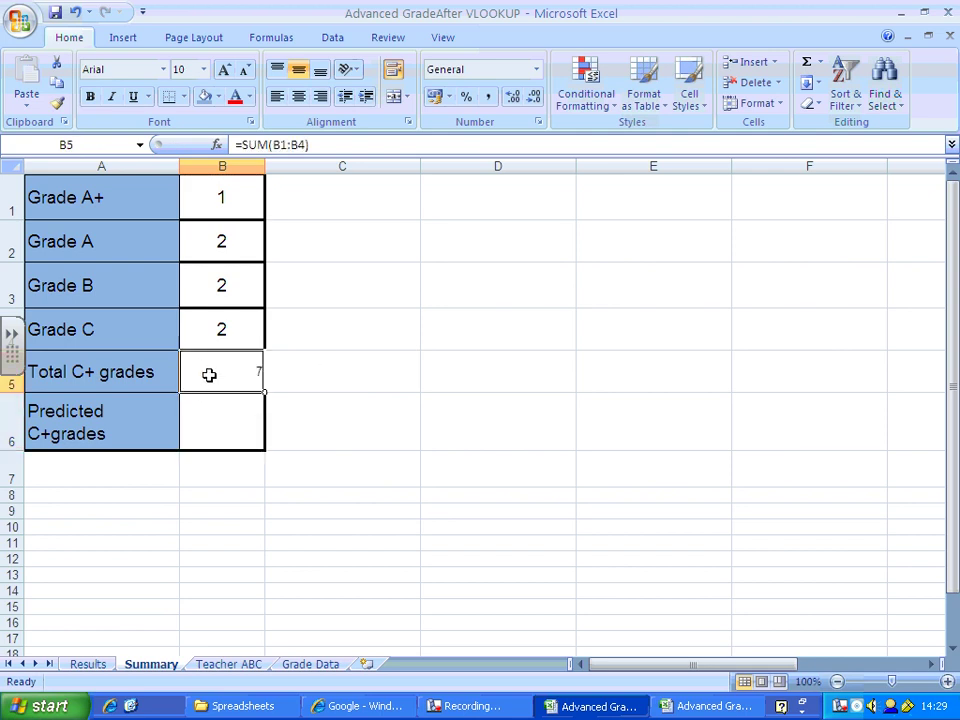
left_click(298, 96)
left_click(203, 69)
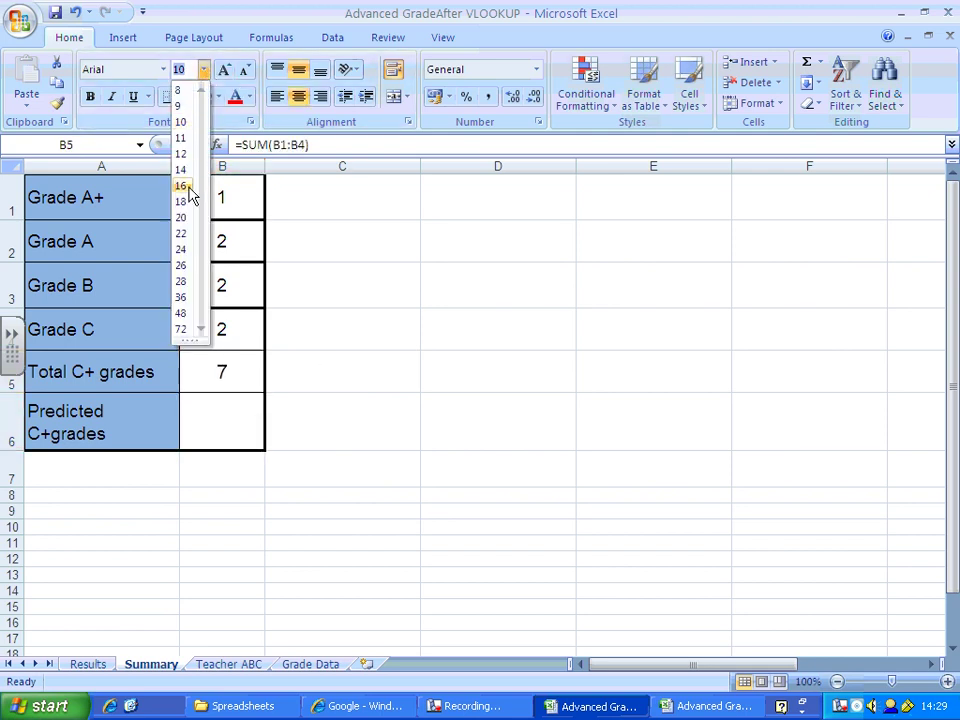
left_click(183, 186)
left_click(466, 312)
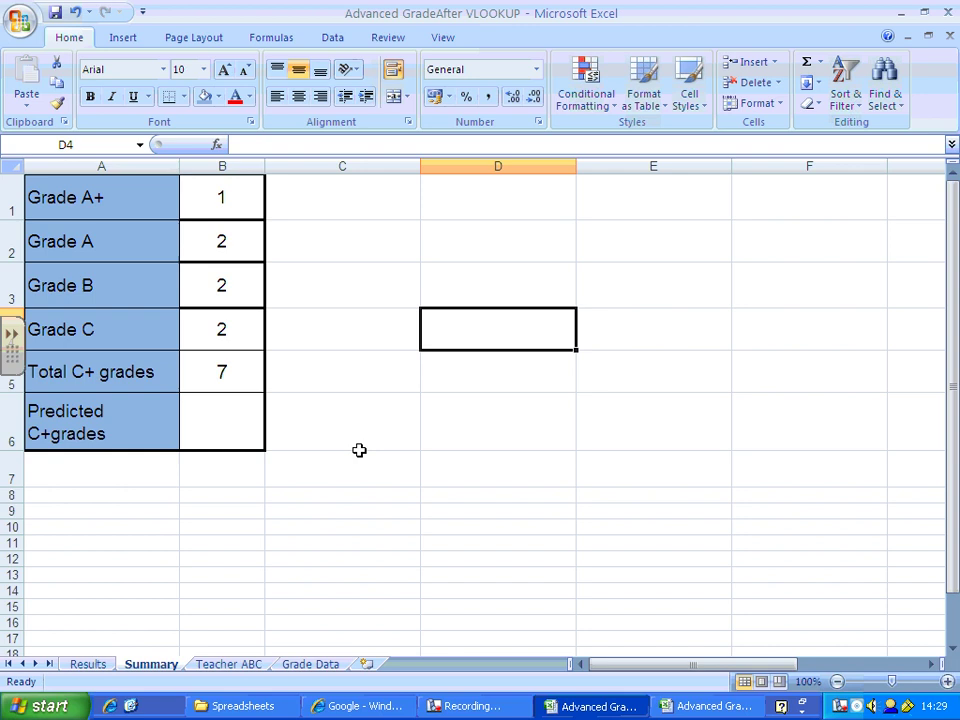
- Select the empty Predicted C+grades value cell and glance at the Results sheet before returning
left_click(230, 421)
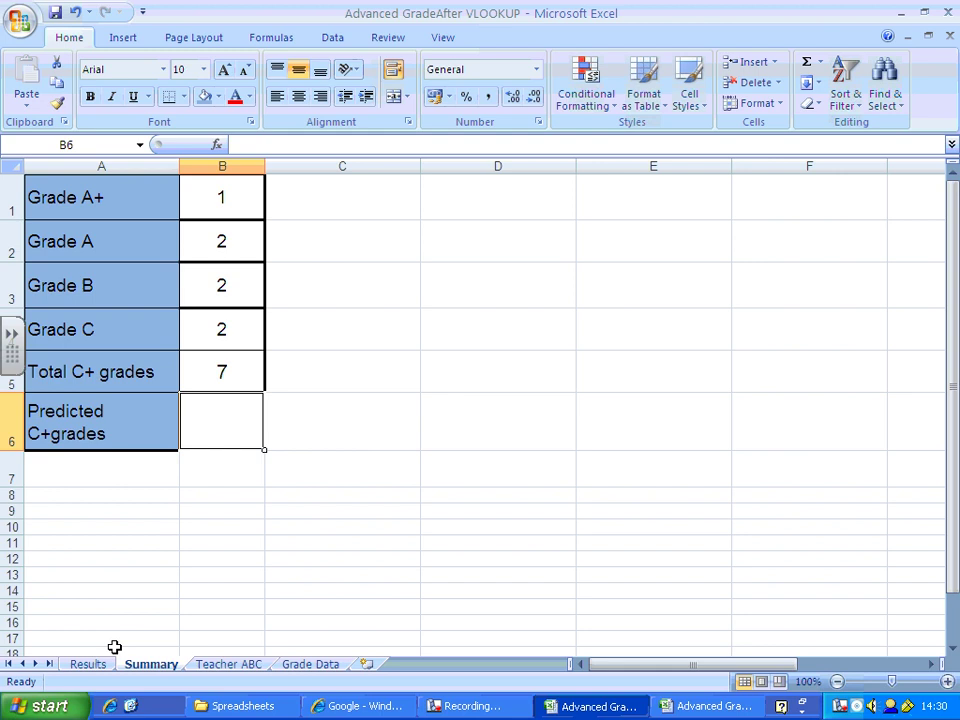
left_click(88, 664)
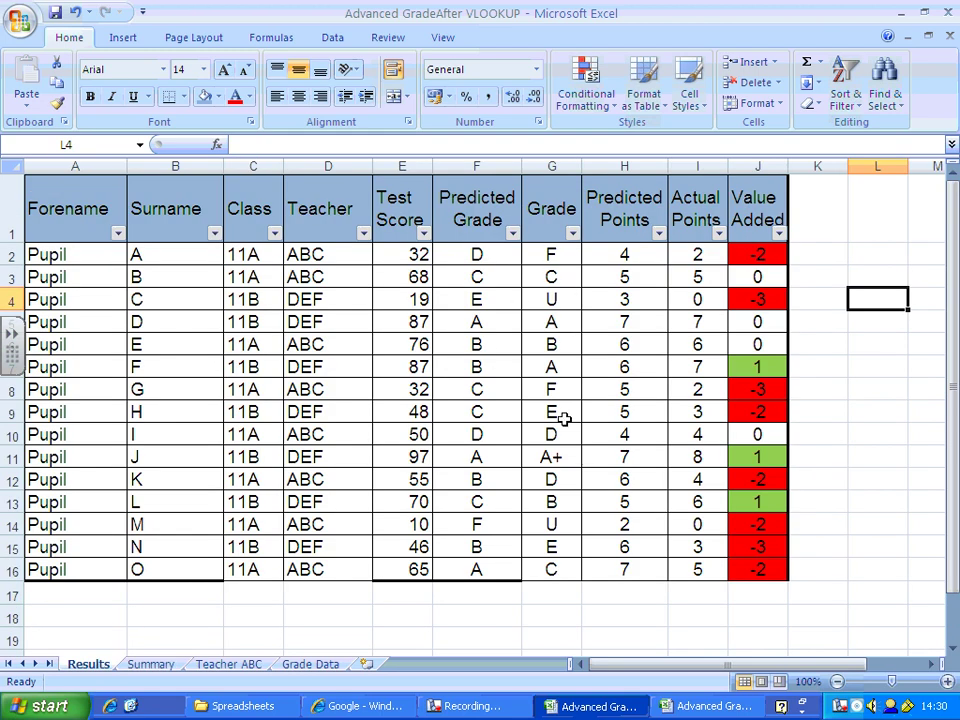
left_click(180, 667)
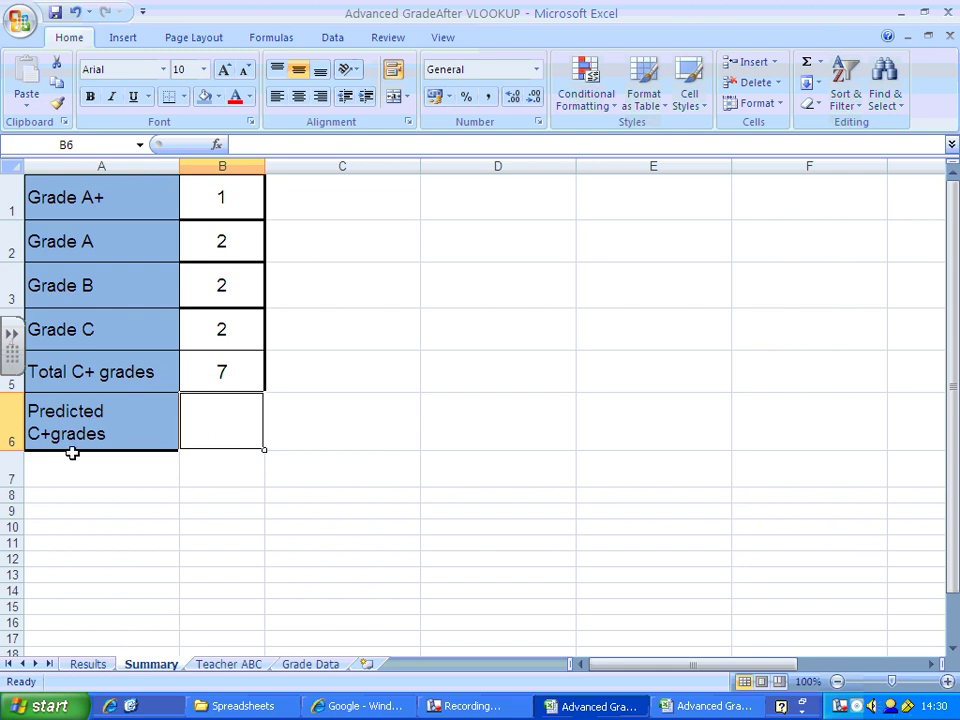
- Insert a blank row 6 above Predicted C+grades, then hide that row
right_click(10, 425)
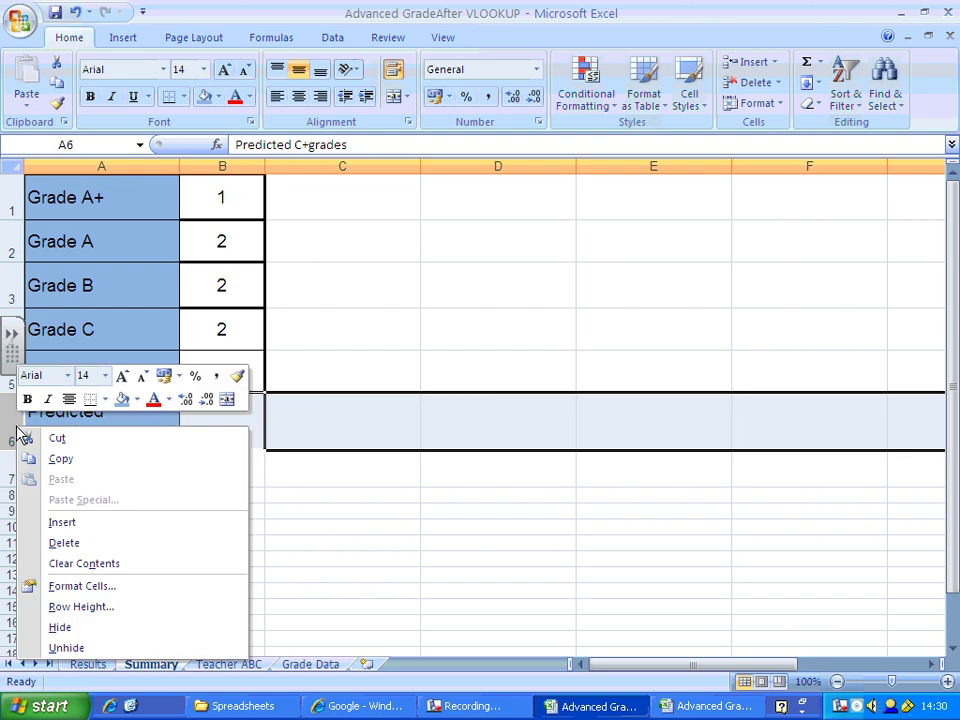
left_click(58, 521)
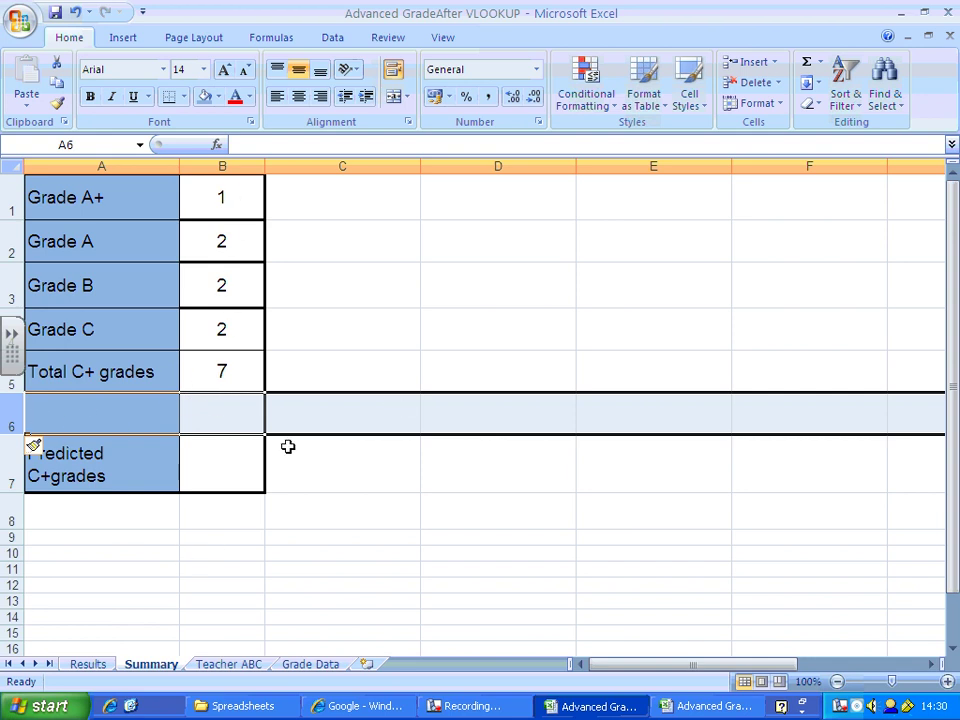
right_click(15, 420)
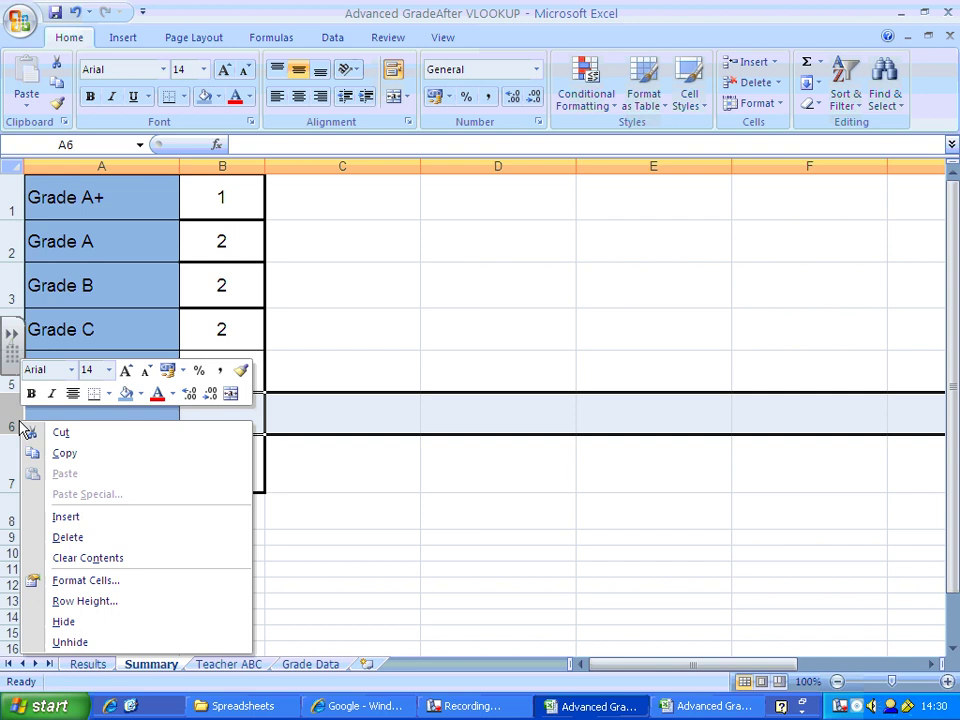
left_click(95, 621)
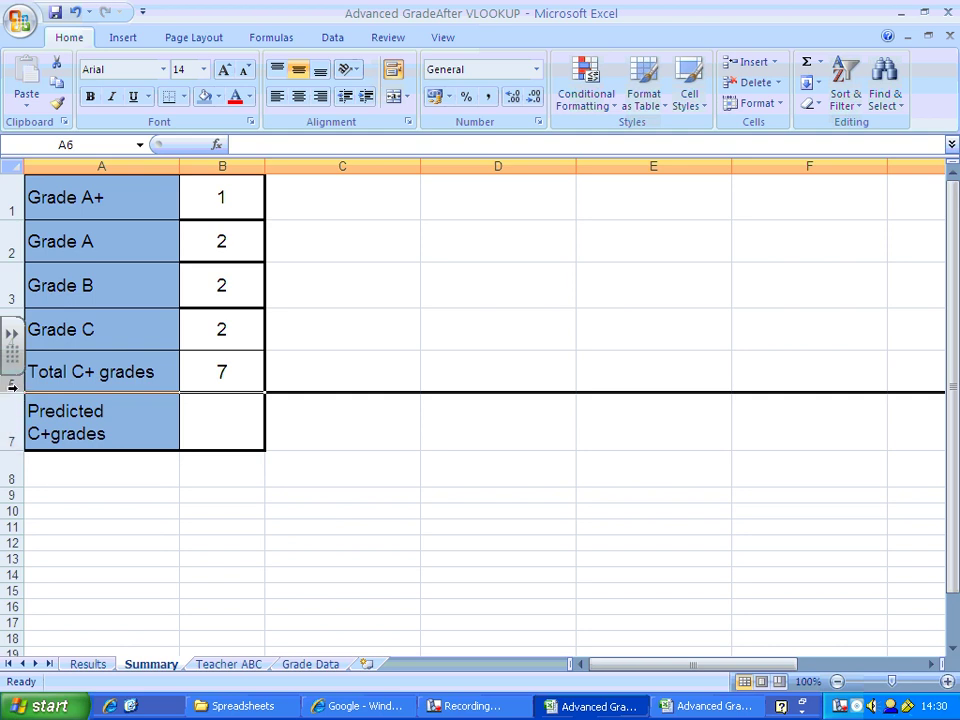
- Check the Predicted A+, Total C+ grades and Grade B count formulas on the Summary sheet
left_click(462, 706)
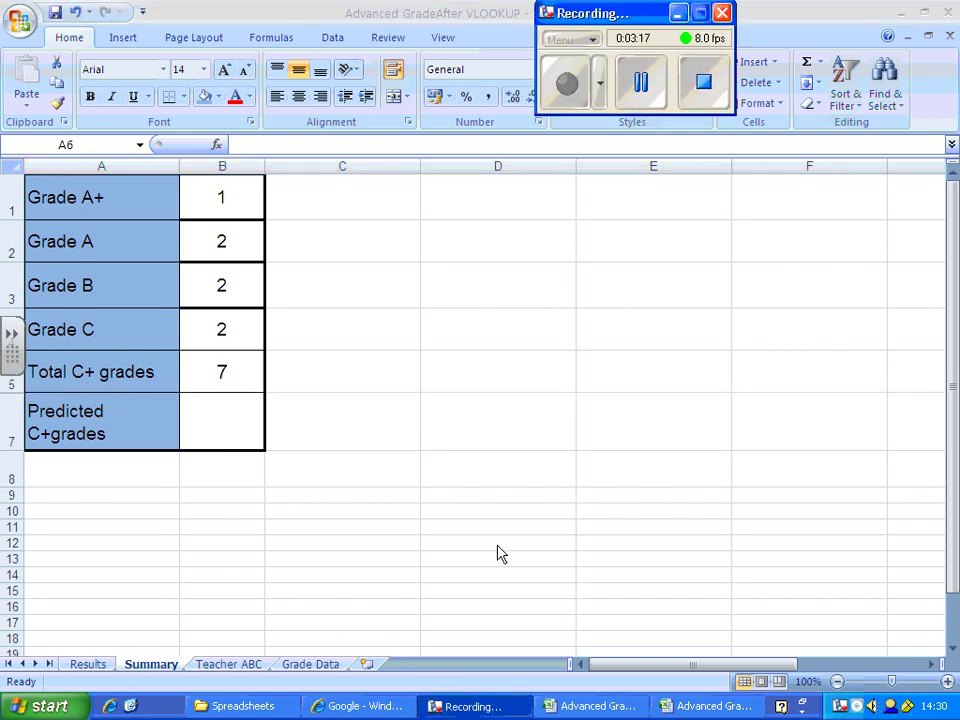
left_click(641, 84)
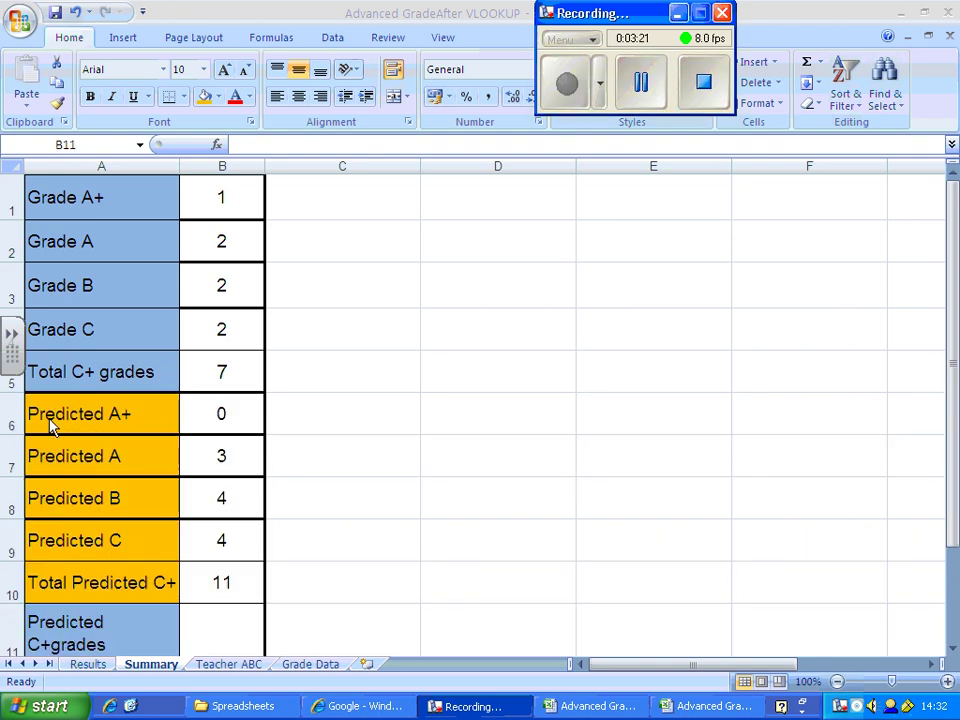
left_click(221, 410)
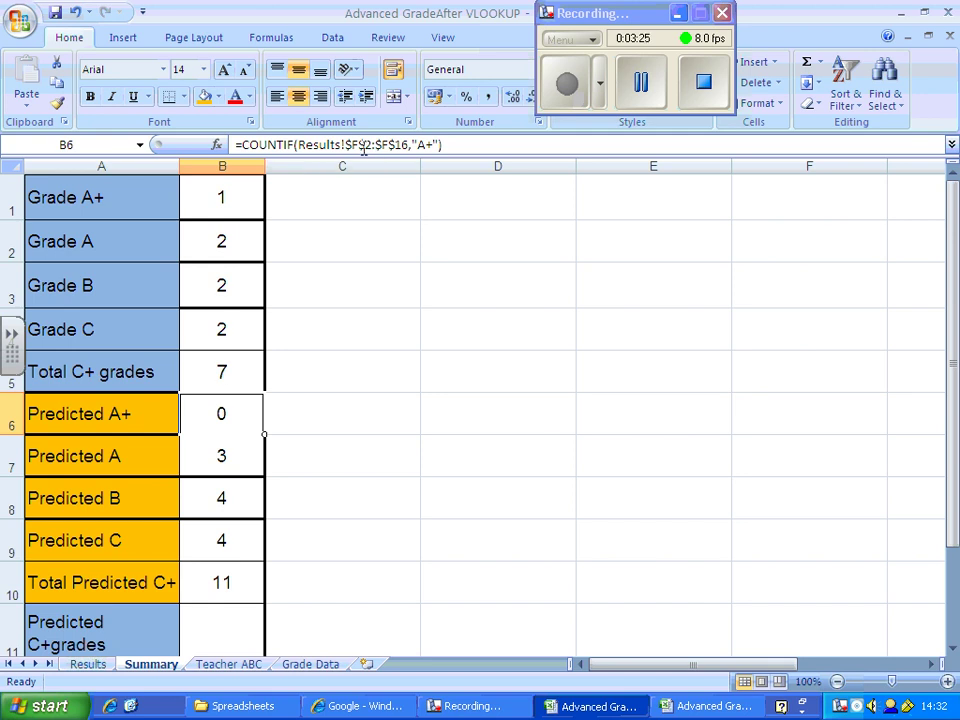
left_click(214, 370)
left_click(244, 274)
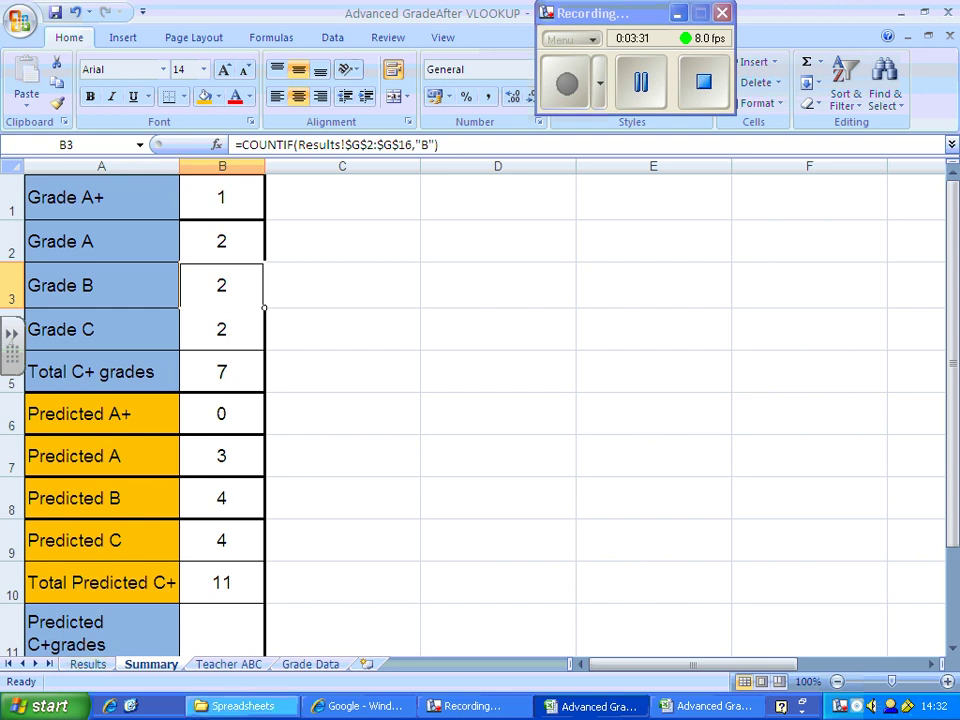
- Compare with the Results sheet, then select the Predicted grade rows 6 to 9
left_click(88, 664)
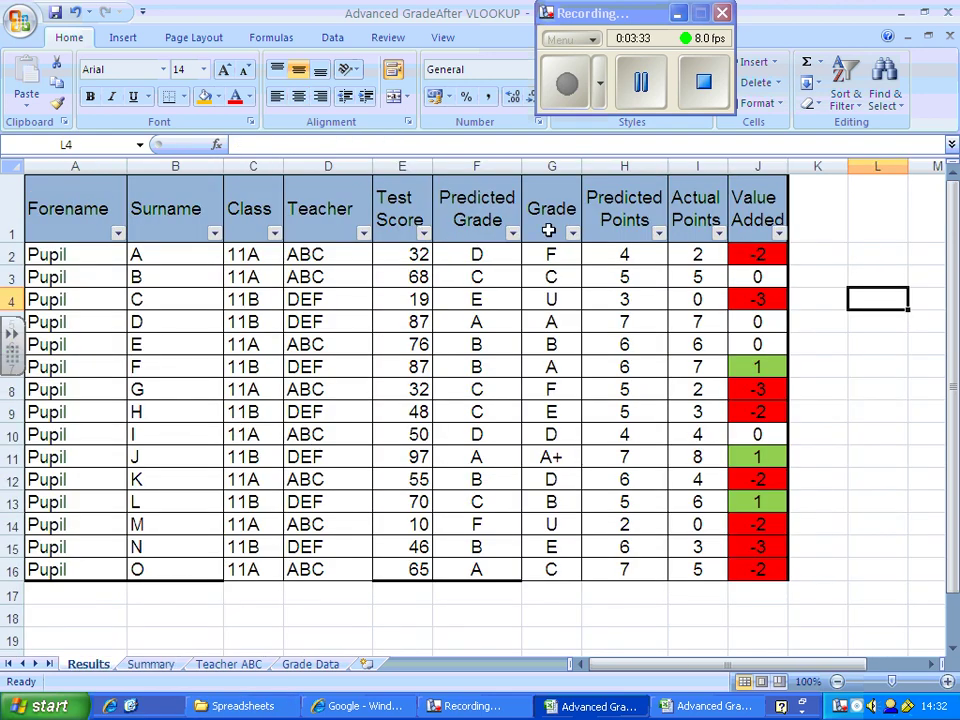
left_click(155, 665)
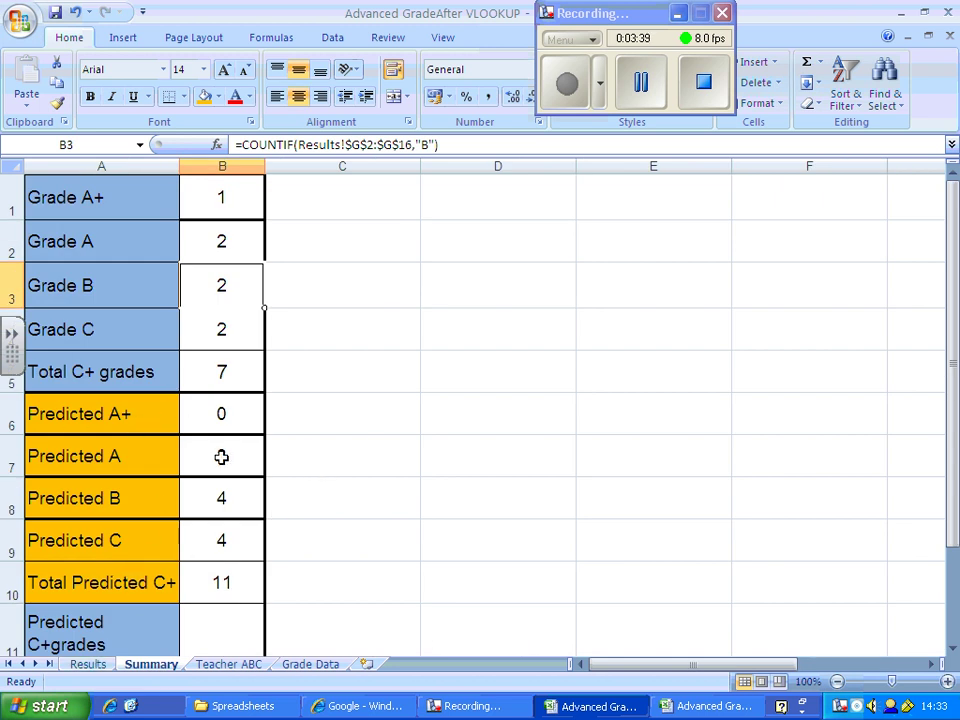
left_click_drag(12, 420, 7, 541)
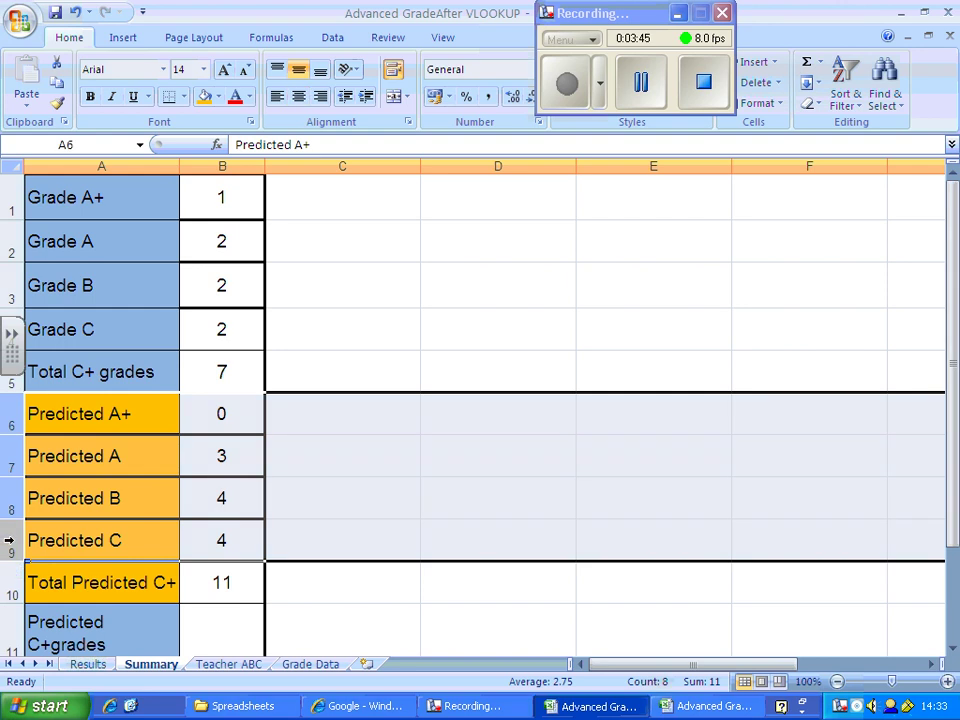
- Hide the Predicted grade rows 6 to 9
right_click(7, 541)
left_click(55, 508)
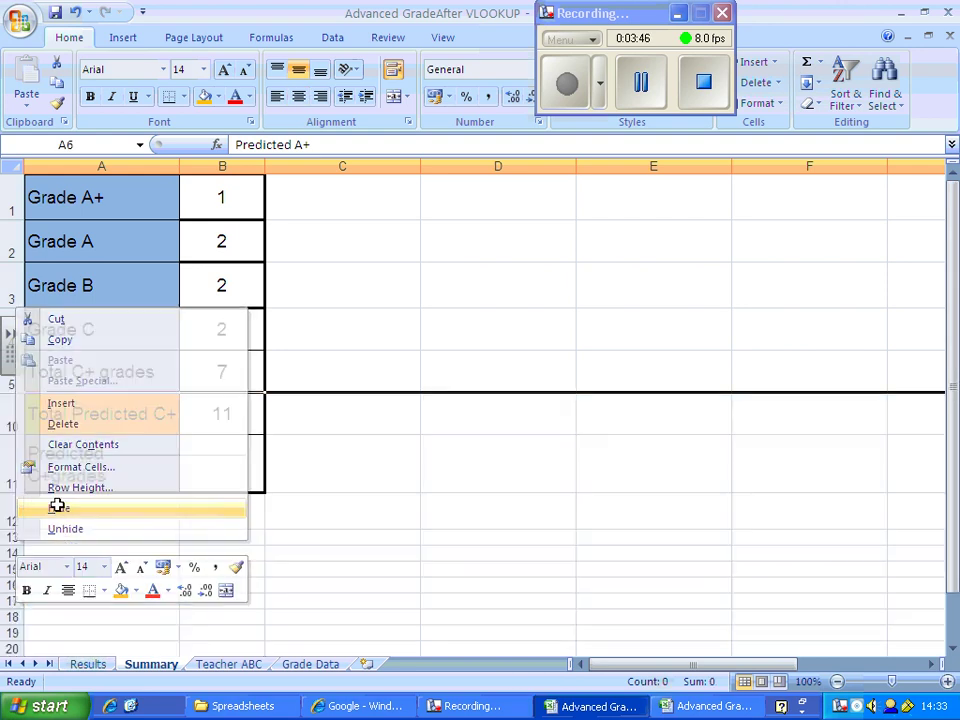
left_click(338, 477)
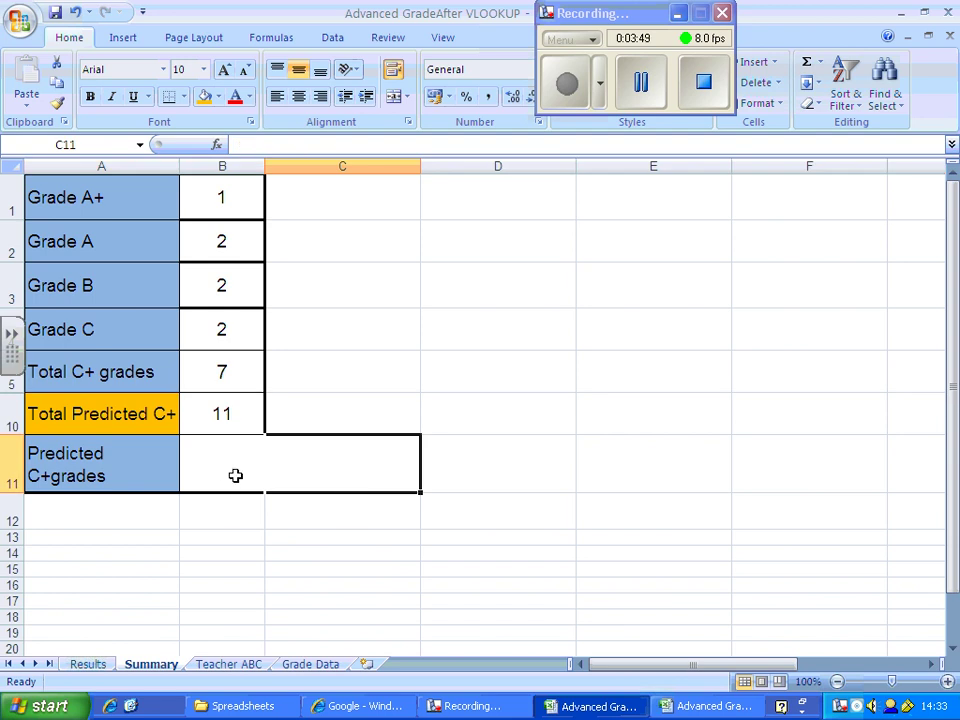
- Replace the Predicted C+grades label in A11 with "Performance"
double_click(113, 476)
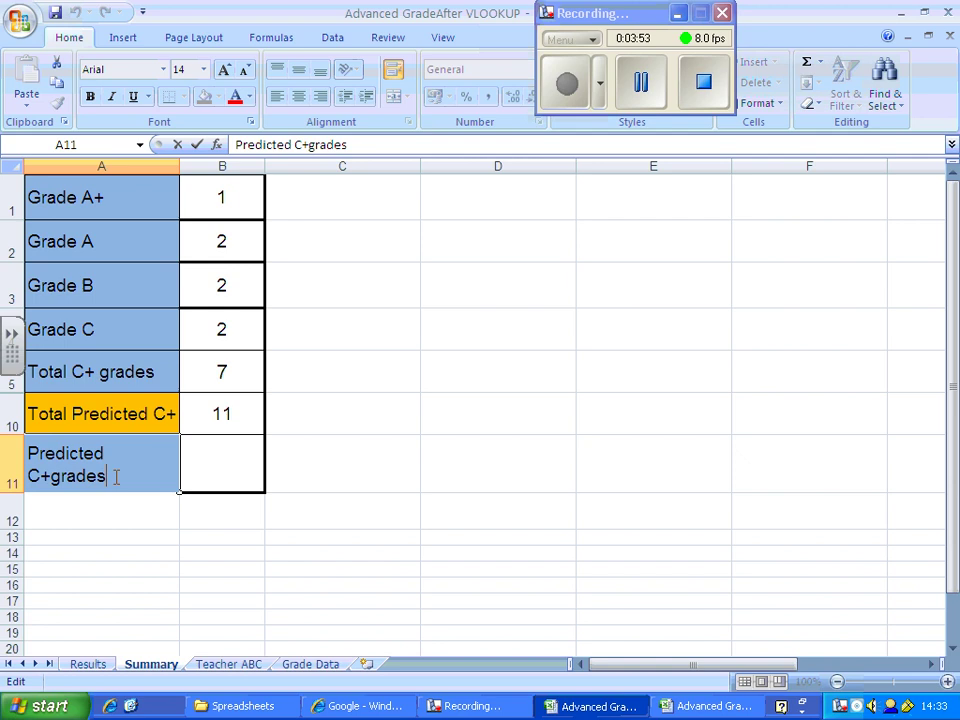
left_click_drag(92, 477, 16, 438)
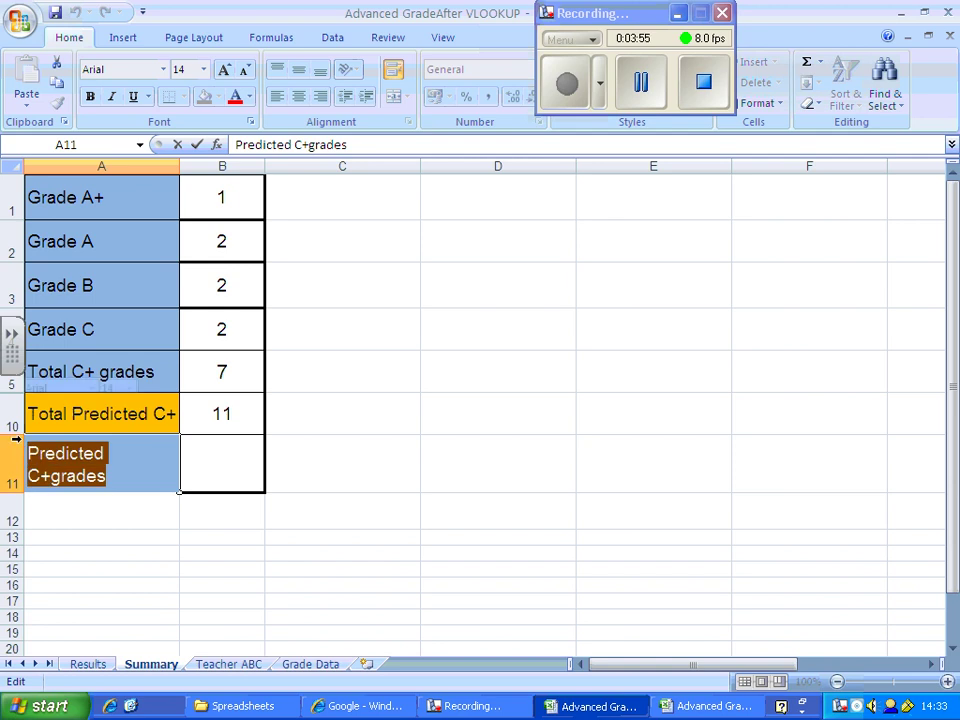
type("Per")
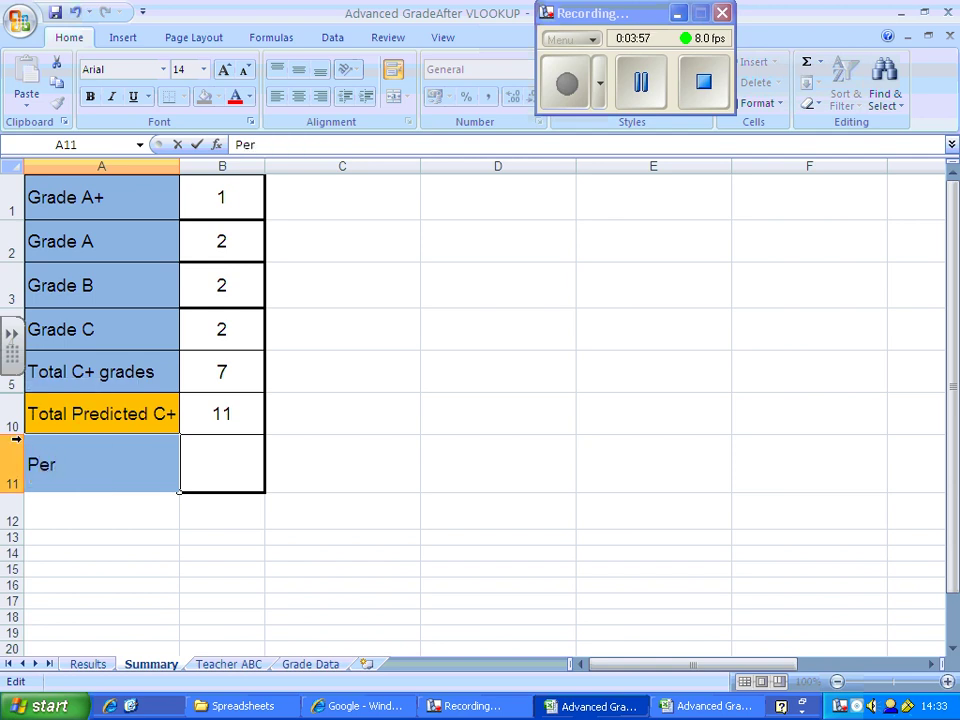
type("formance")
left_click(445, 458)
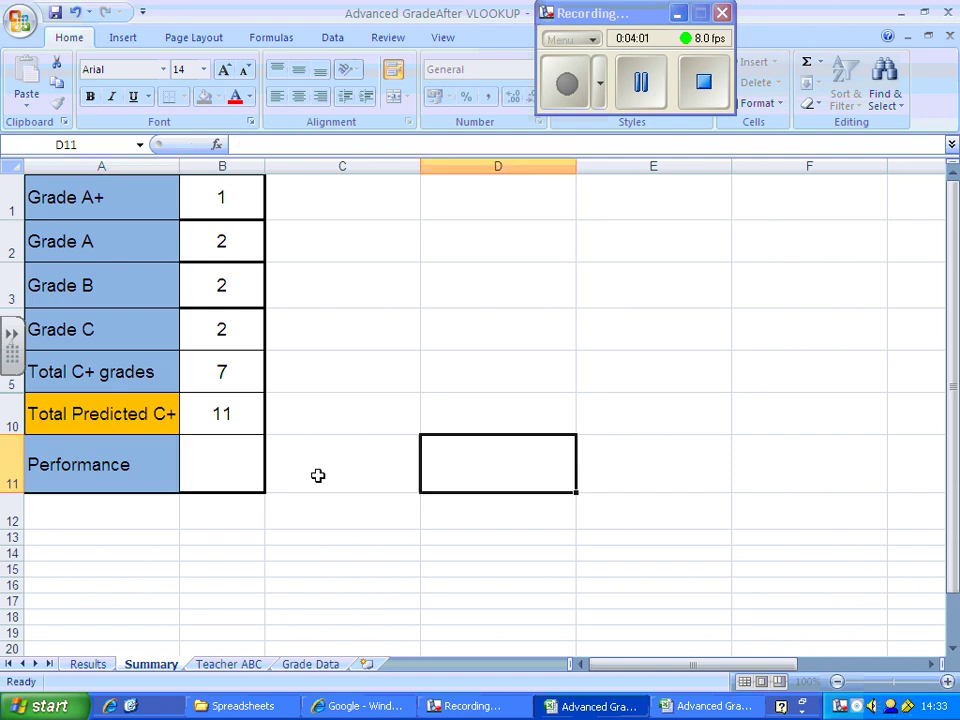
- Enter =B5-B10 in B11 so Performance shows -4 (Total C+ minus Predicted C+)
left_click(222, 374)
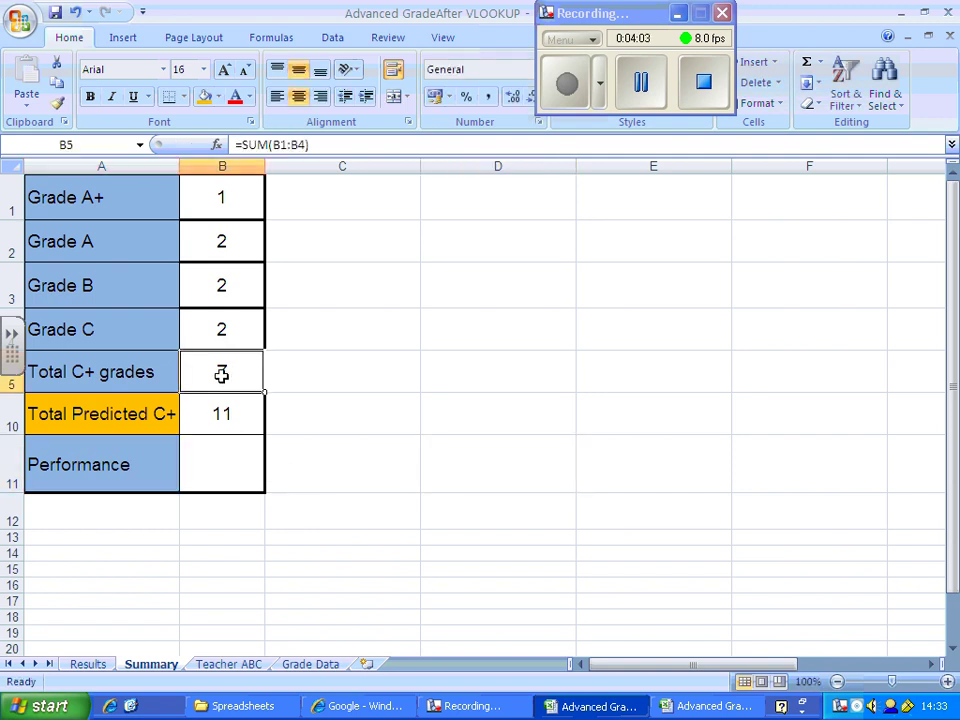
left_click(197, 475)
type("=")
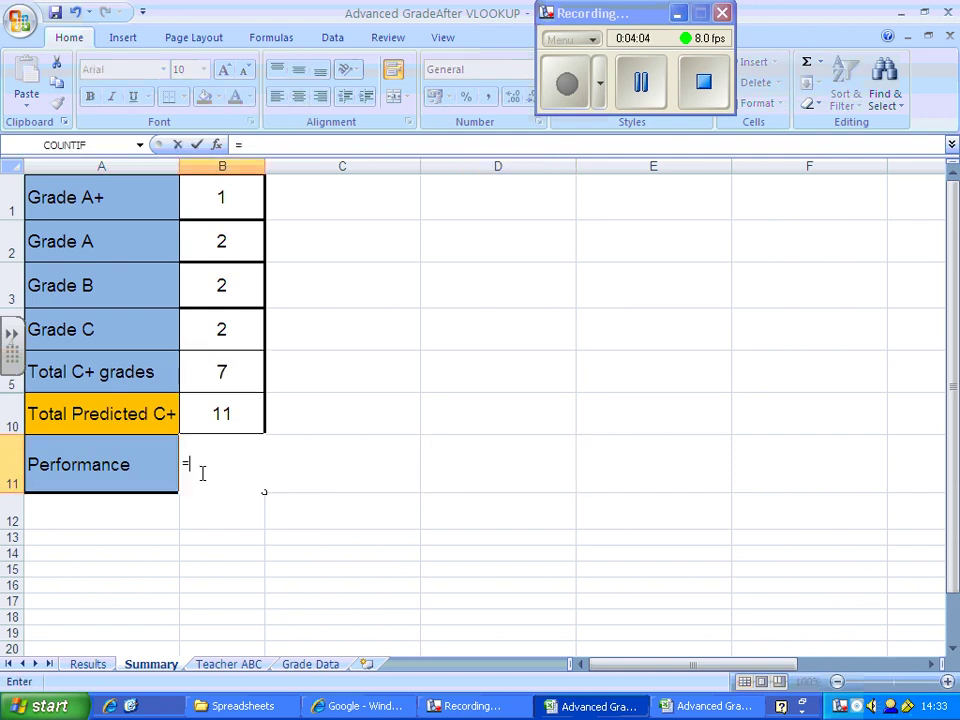
left_click(231, 366)
type("-")
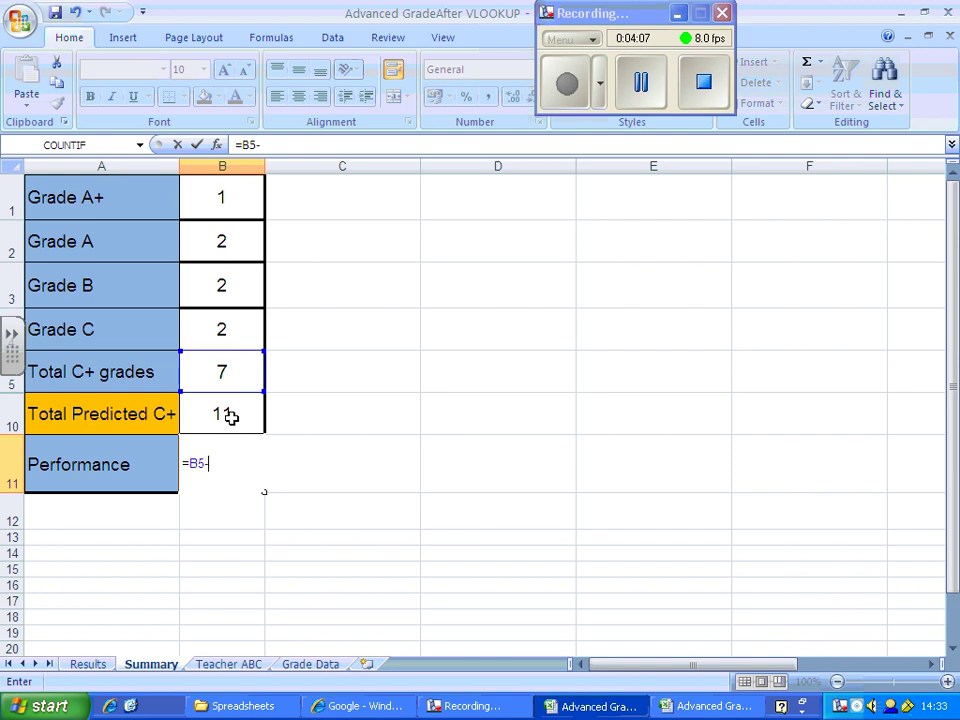
left_click(231, 417)
key("Return")
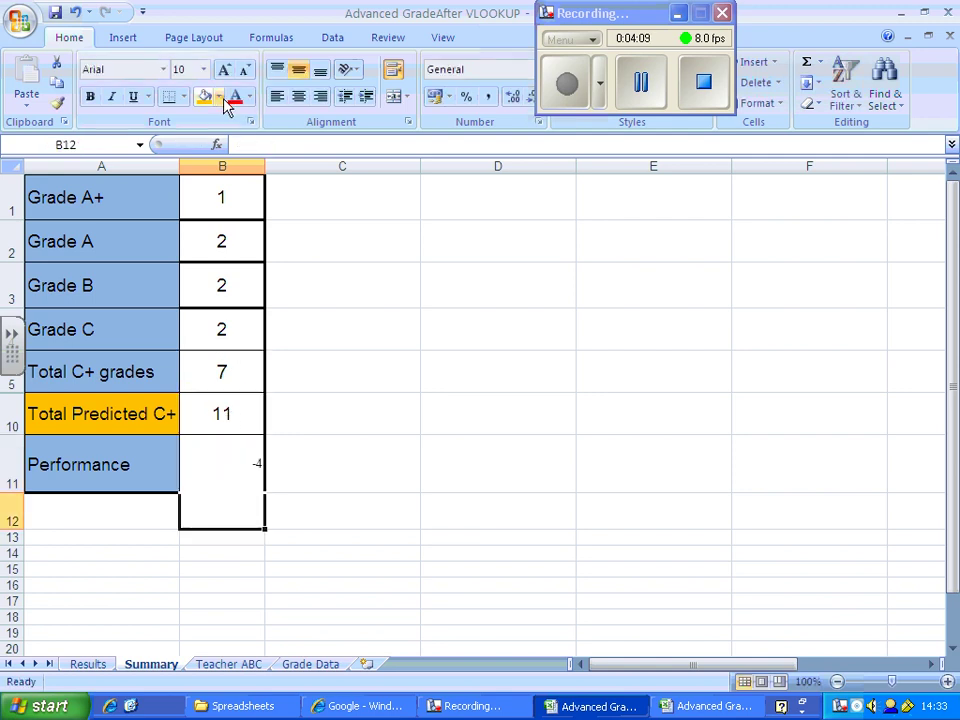
- Centre the -4 in B11 and enlarge its font to match the other values
left_click(298, 96)
left_click(203, 69)
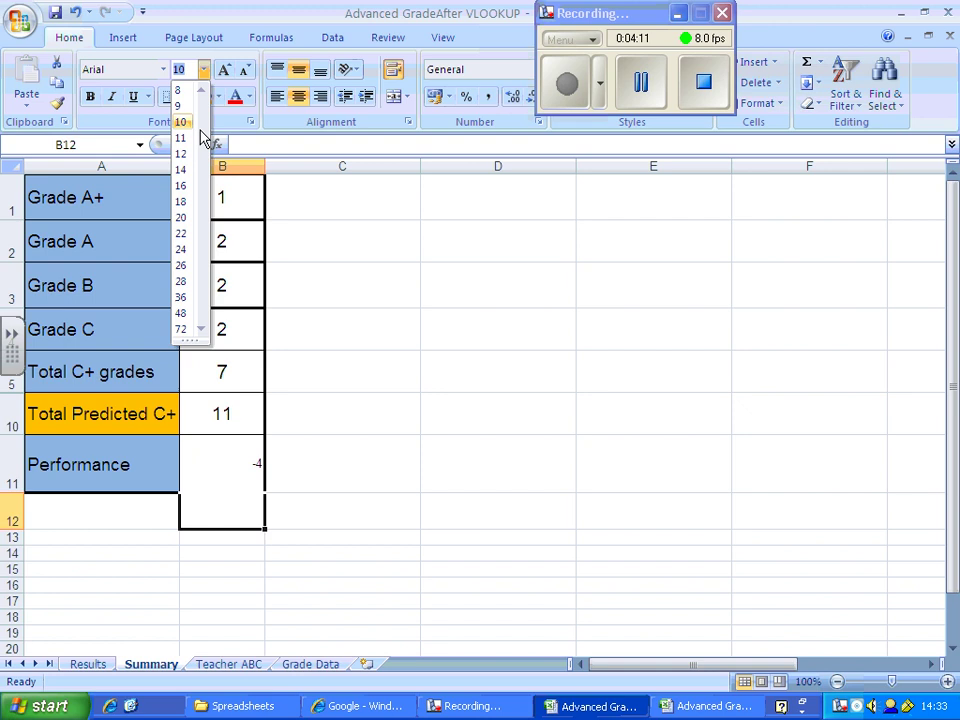
key("Escape")
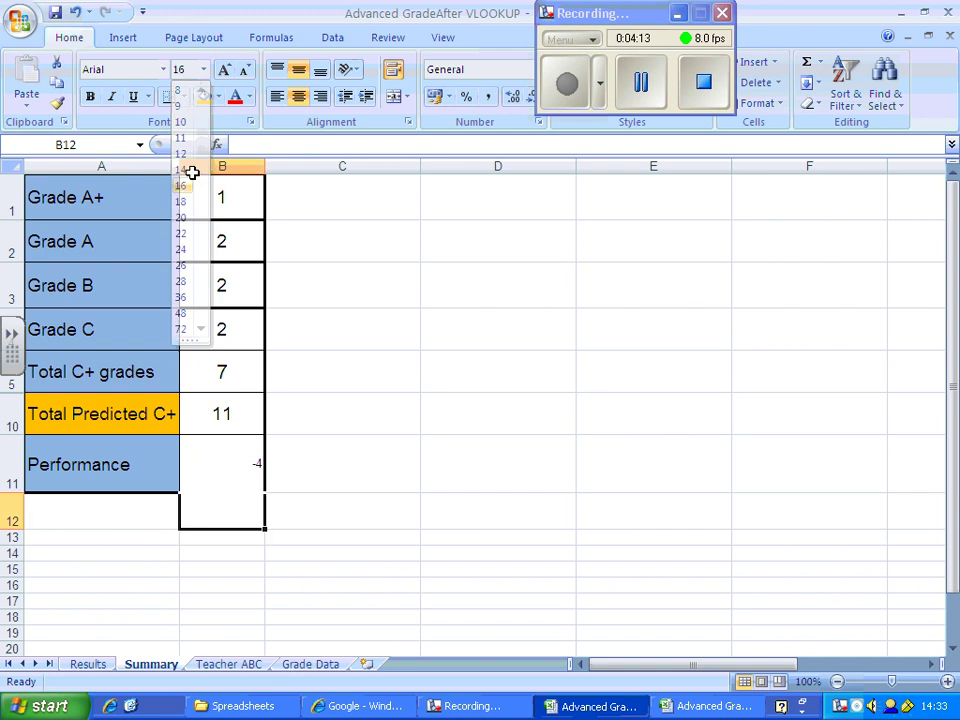
left_click(341, 281)
left_click(232, 445)
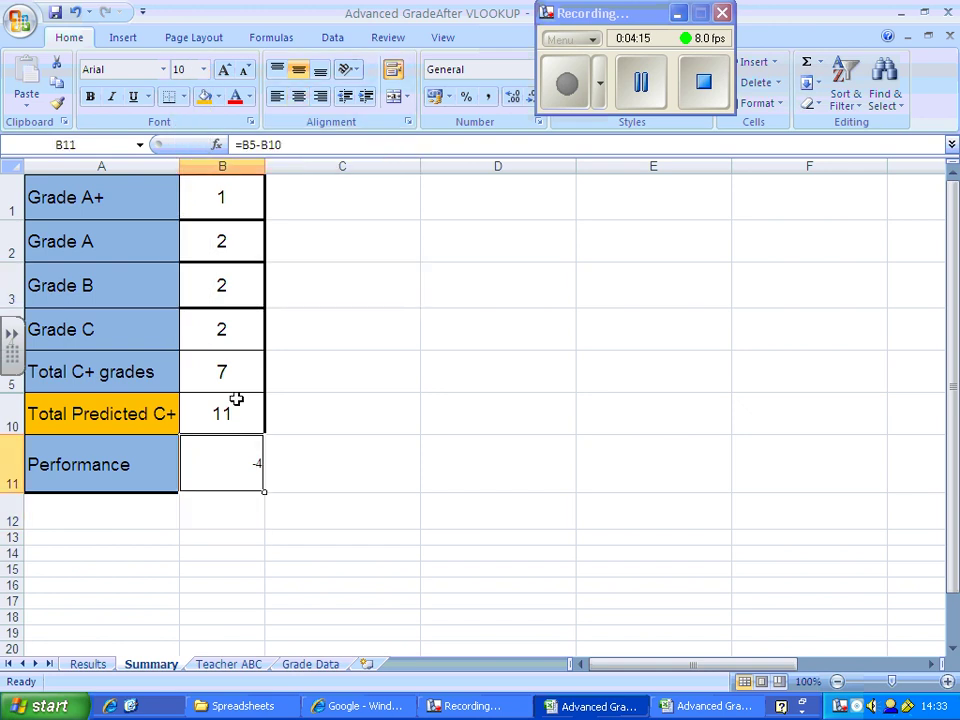
left_click(298, 96)
left_click(203, 69)
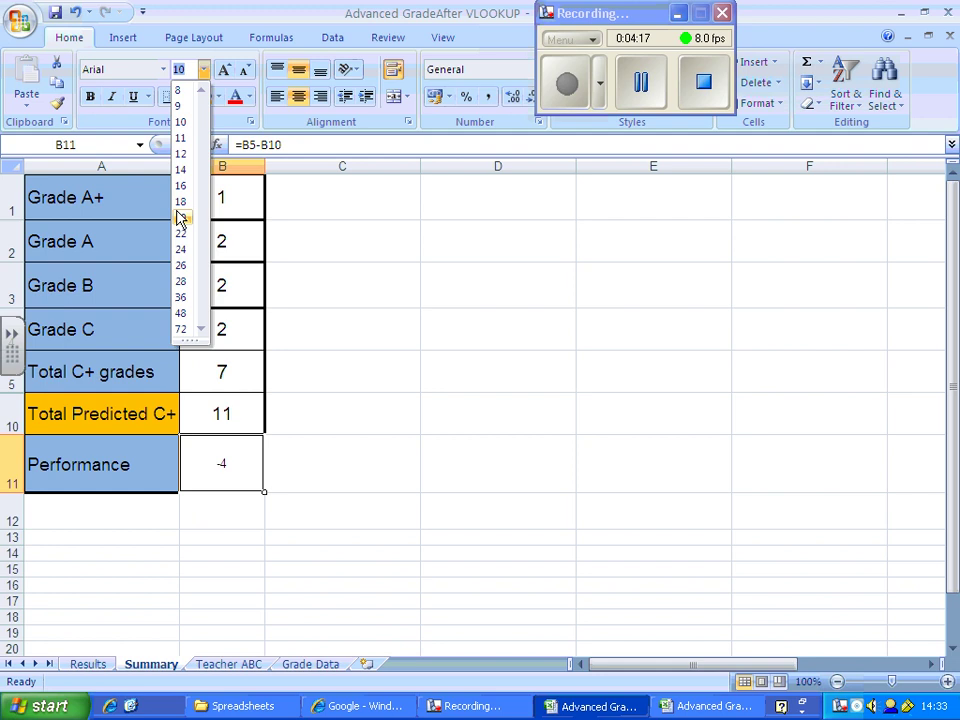
left_click(428, 287)
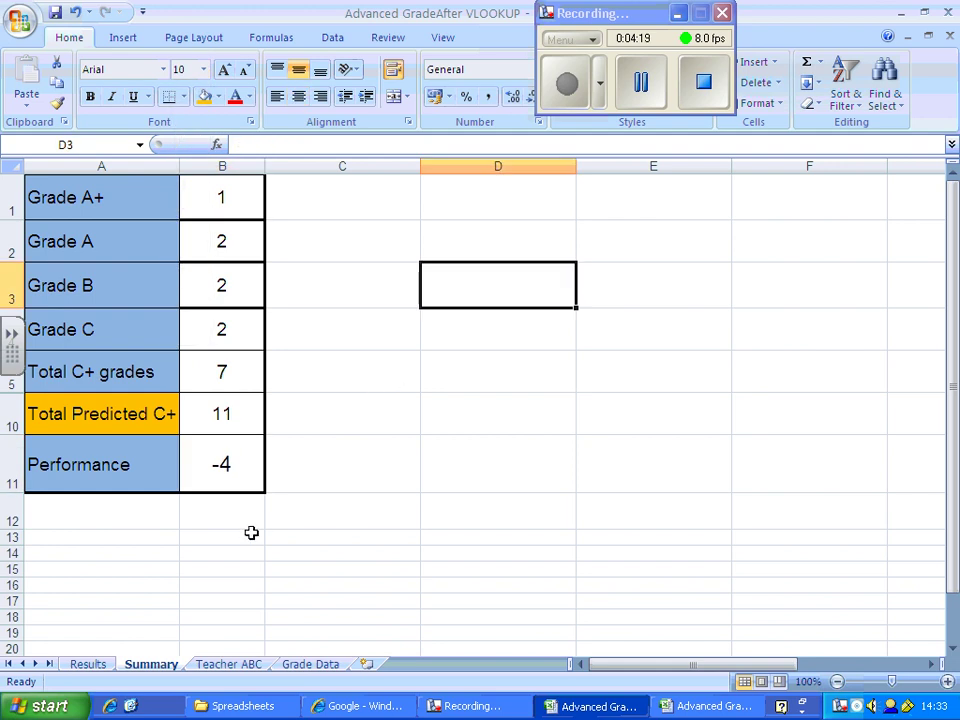